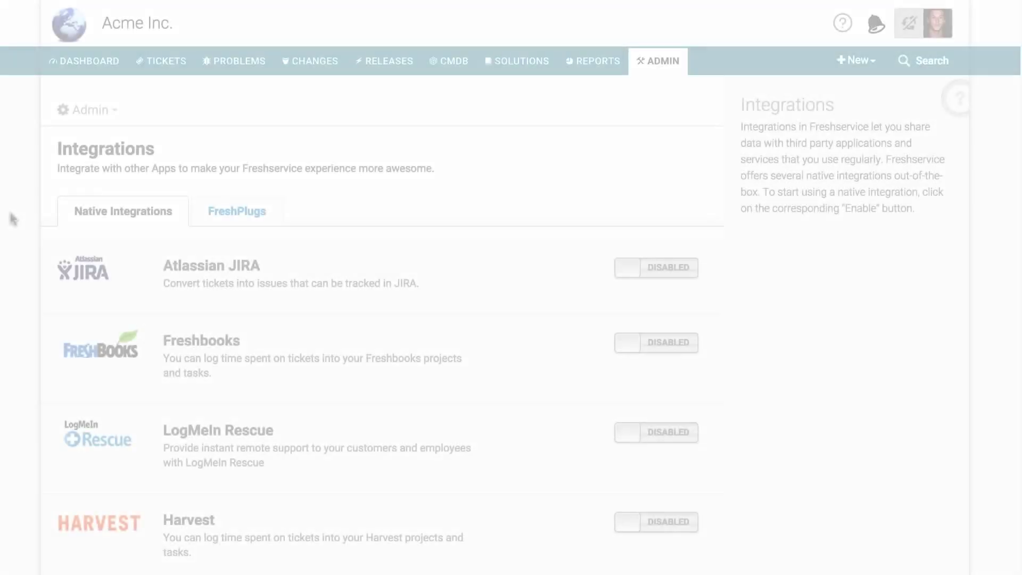
pyautogui.scroll(-1, 12, 220)
pyautogui.scroll(-2, 13, 220)
pyautogui.scroll(-1, 11, 213)
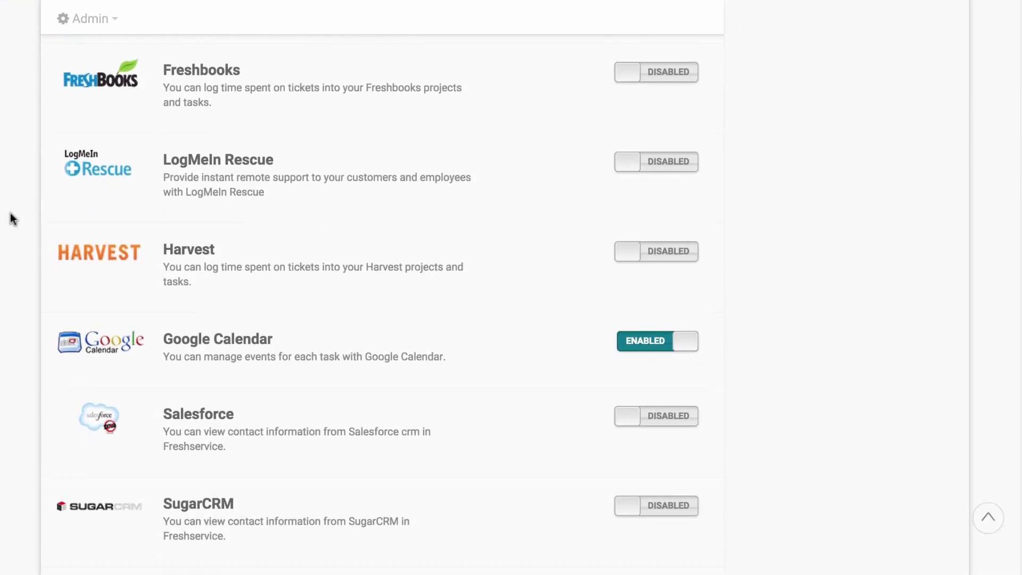
pyautogui.scroll(-1, 10, 213)
pyautogui.scroll(-1, 11, 212)
pyautogui.scroll(-1, 11, 212)
pyautogui.scroll(-1, 11, 213)
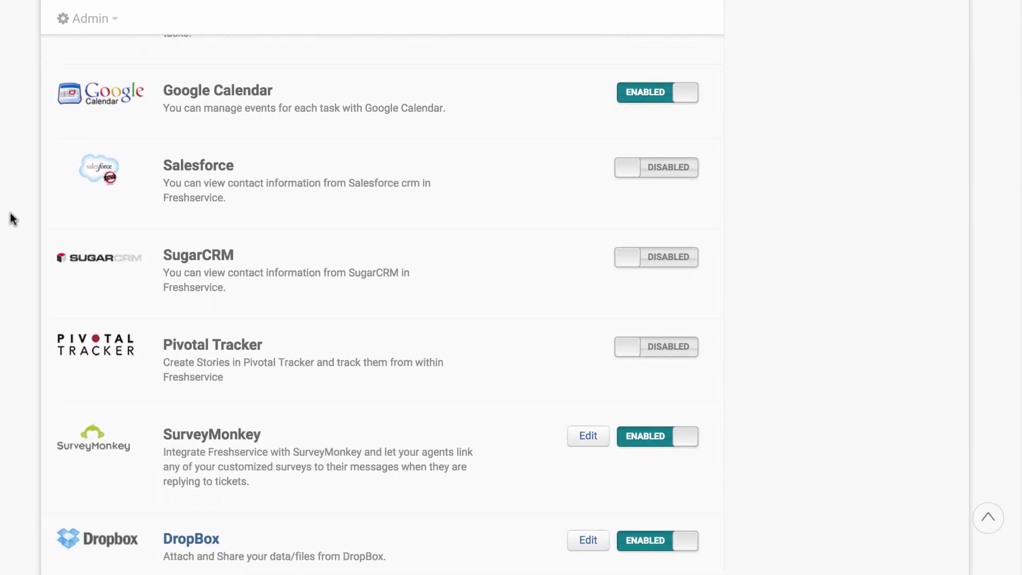
pyautogui.scroll(-1, 10, 212)
pyautogui.scroll(-1, 11, 213)
pyautogui.scroll(-1, 10, 213)
pyautogui.scroll(-1, 10, 213)
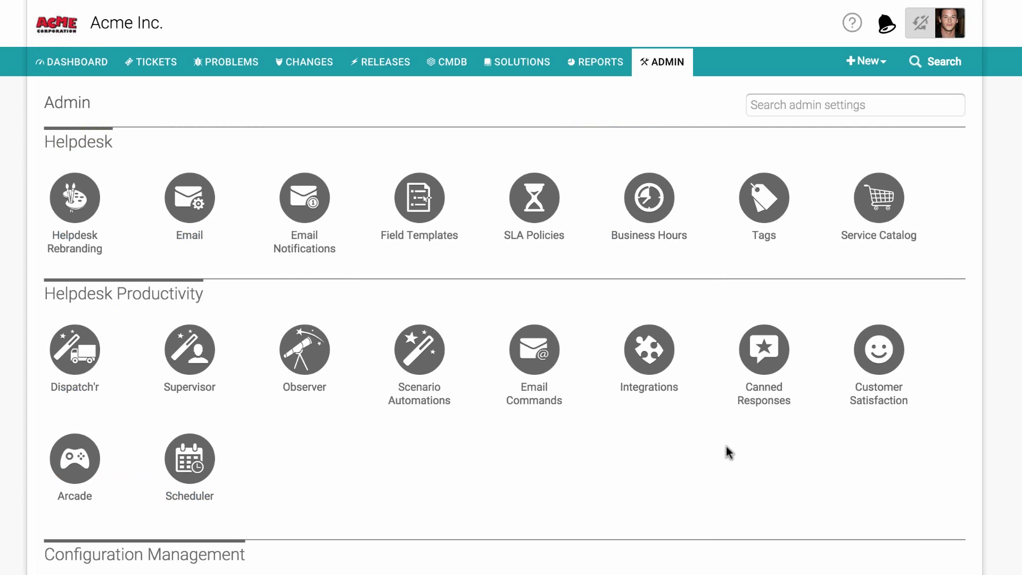
# - Switch on the Bomgar integration under Admin Integrations to reveal its settings form
pyautogui.click(665, 387)
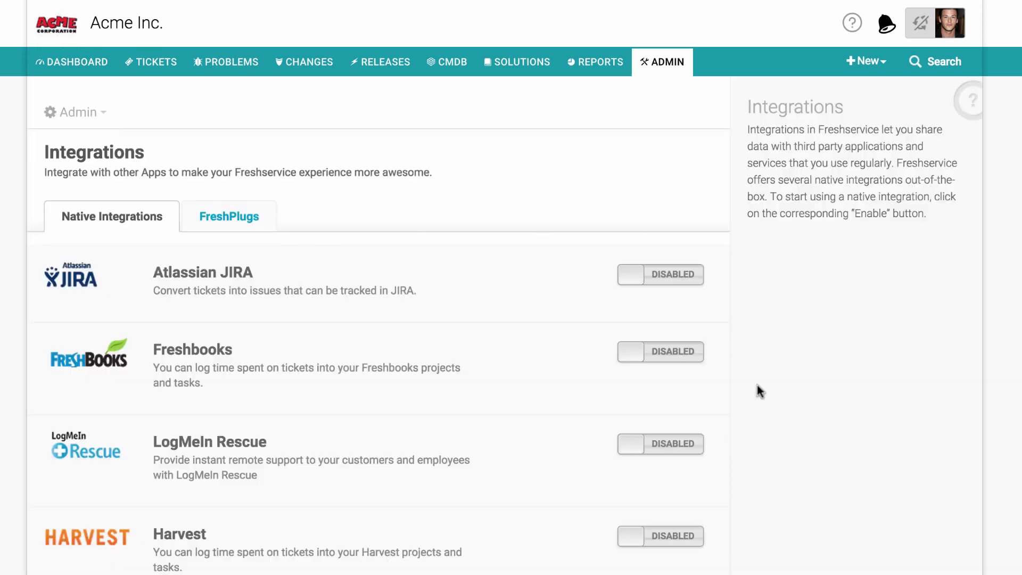
pyautogui.scroll(-3, 757, 385)
pyautogui.scroll(-8, 757, 385)
pyautogui.click(699, 404)
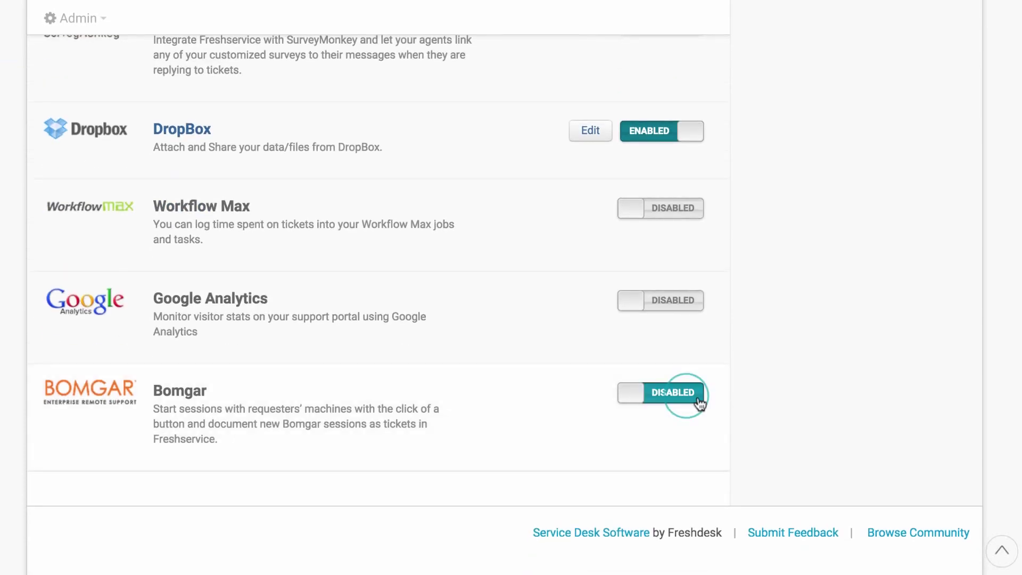
# - Enter the Bomgar widget title, acmeinc.bomgar.com URL, admin username and password, then enable the integration
pyautogui.click(593, 208)
pyautogui.write('Start a Bomga')
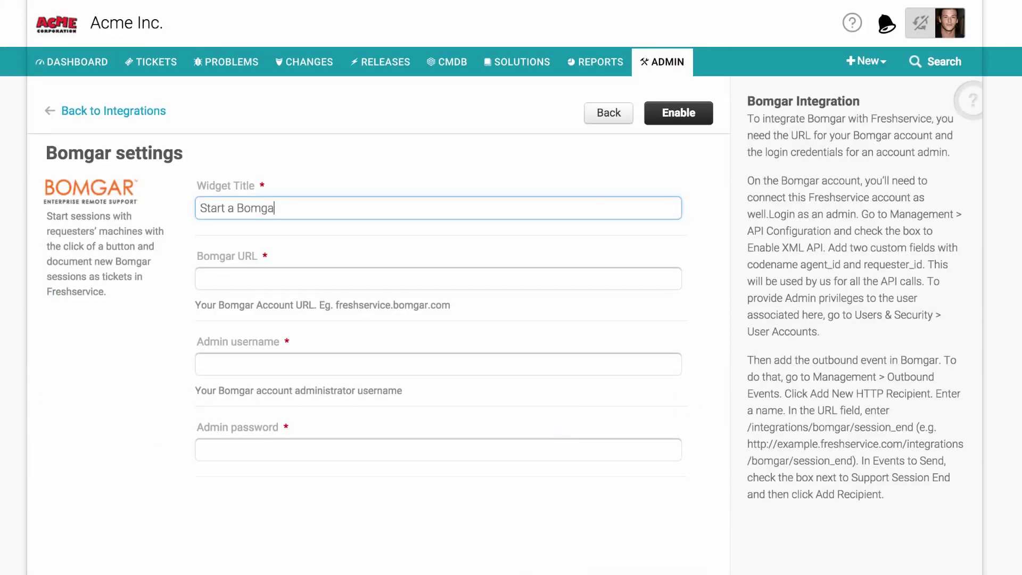
pyautogui.write('r session')
pyautogui.click(593, 277)
pyautogui.write('acmeinc.bomgar.com')
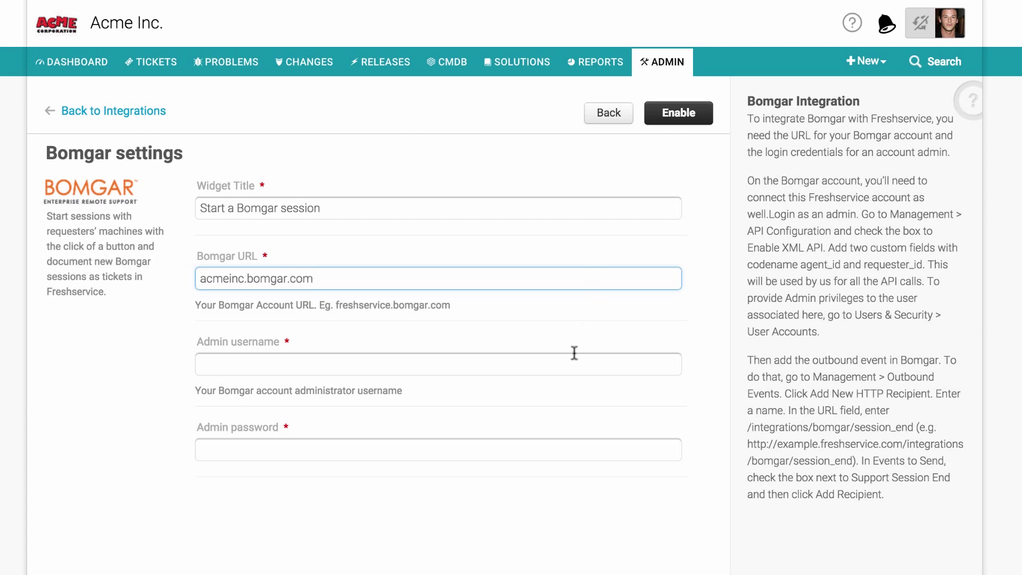
pyautogui.click(572, 361)
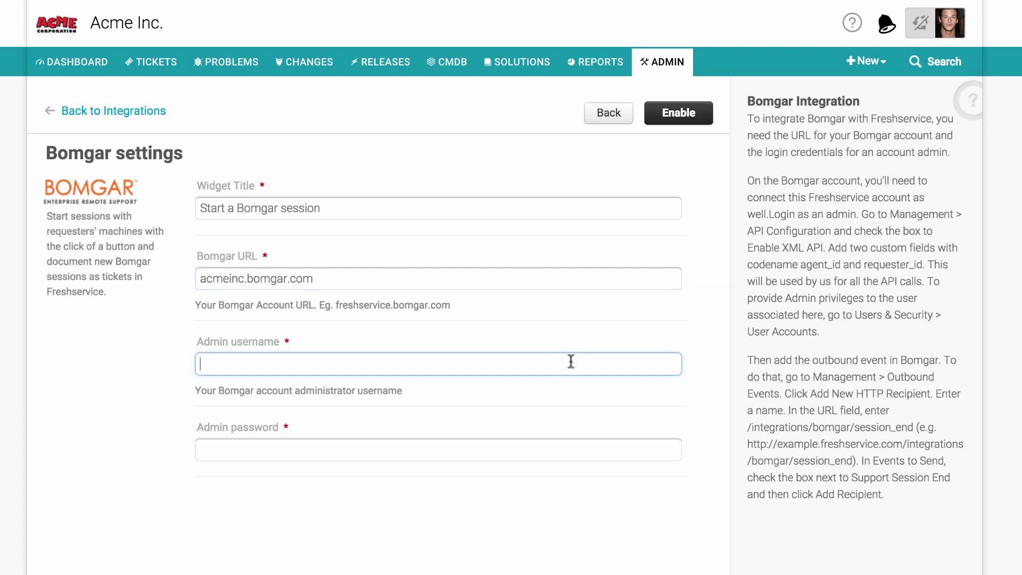
pyautogui.write('Zack')
pyautogui.click(552, 444)
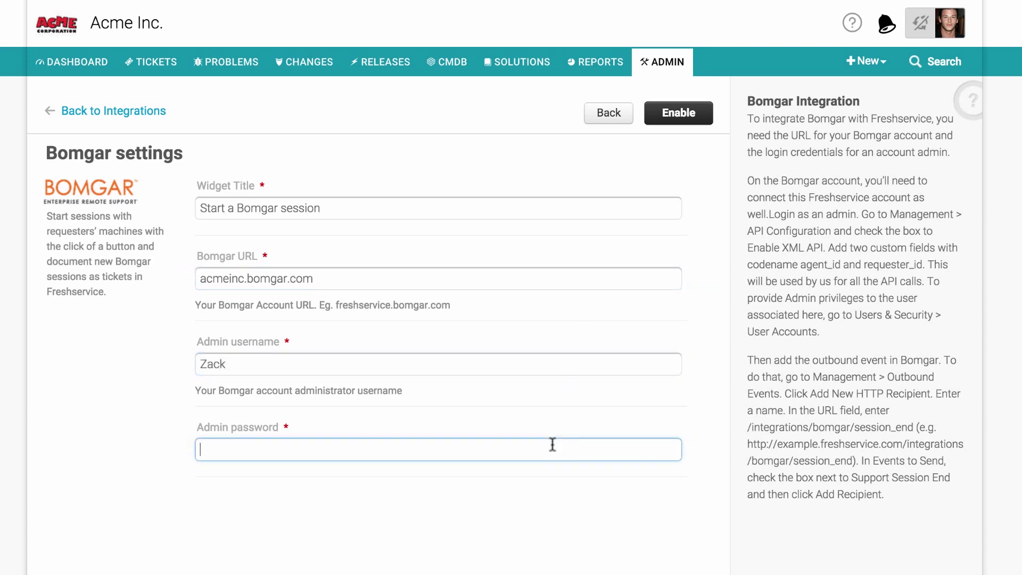
pyautogui.write('password')
pyautogui.click(701, 119)
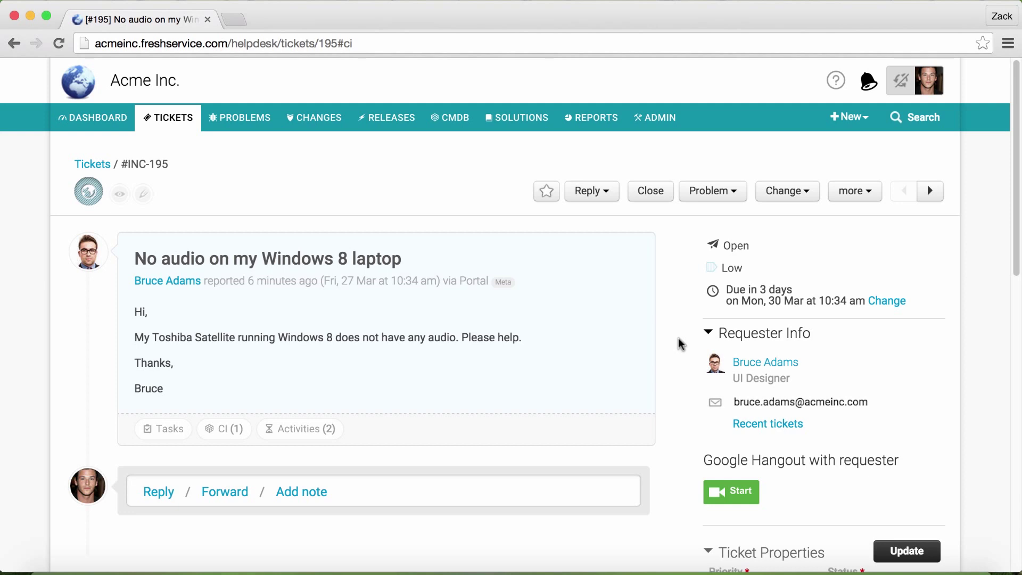
pyautogui.scroll(-4, 678, 343)
pyautogui.scroll(-6, 678, 344)
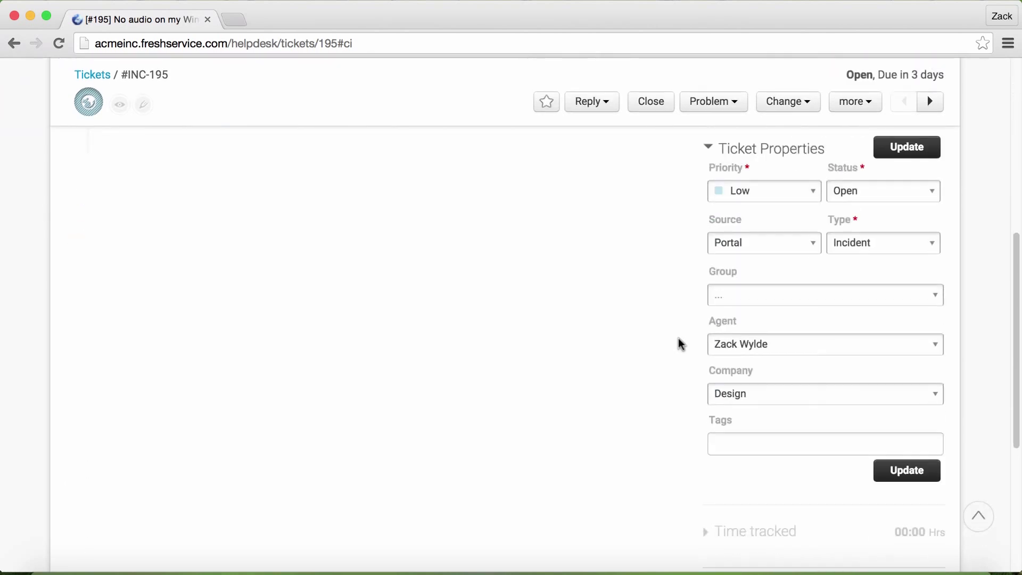
pyautogui.scroll(-5, 678, 343)
pyautogui.click(720, 473)
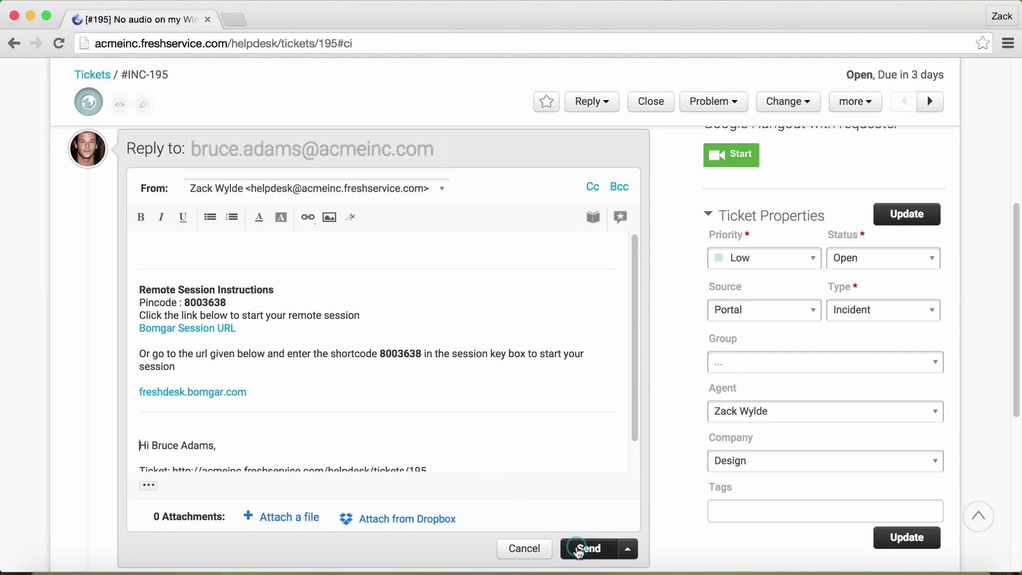
pyautogui.click(588, 548)
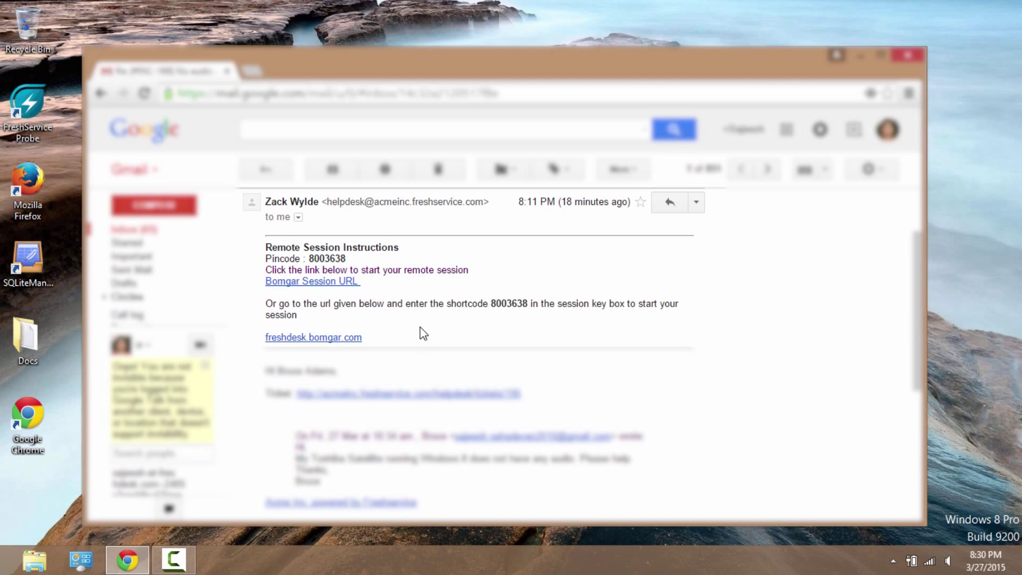
# - Join via the emailed Bomgar link, run the support client, and accept the session as representative
pyautogui.click(346, 287)
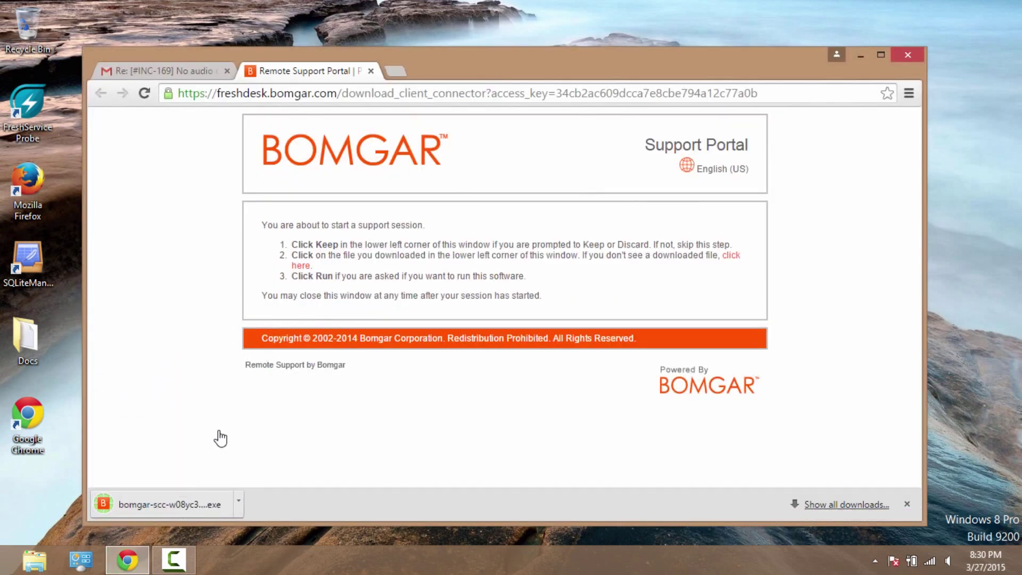
pyautogui.click(148, 502)
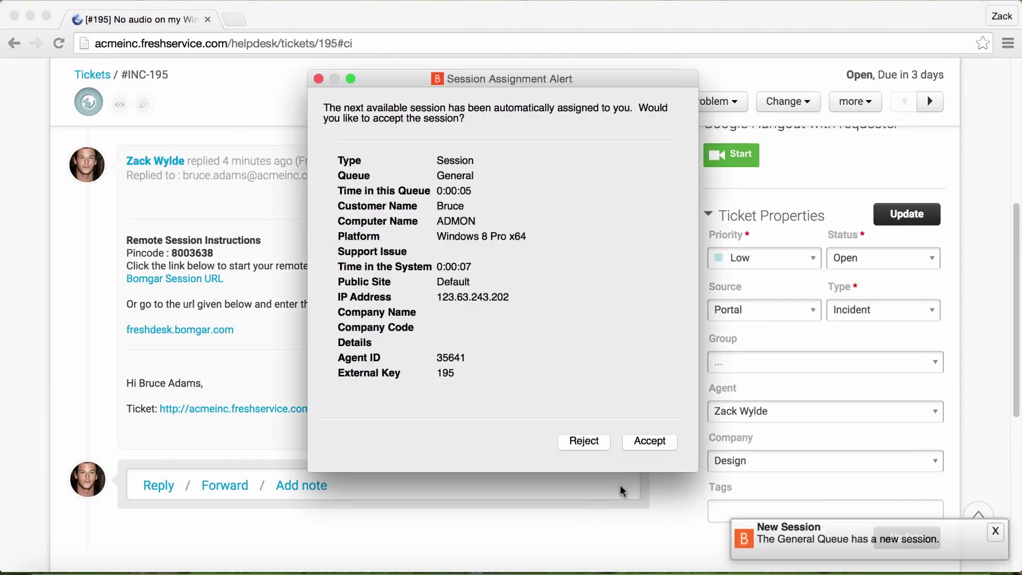
pyautogui.click(642, 443)
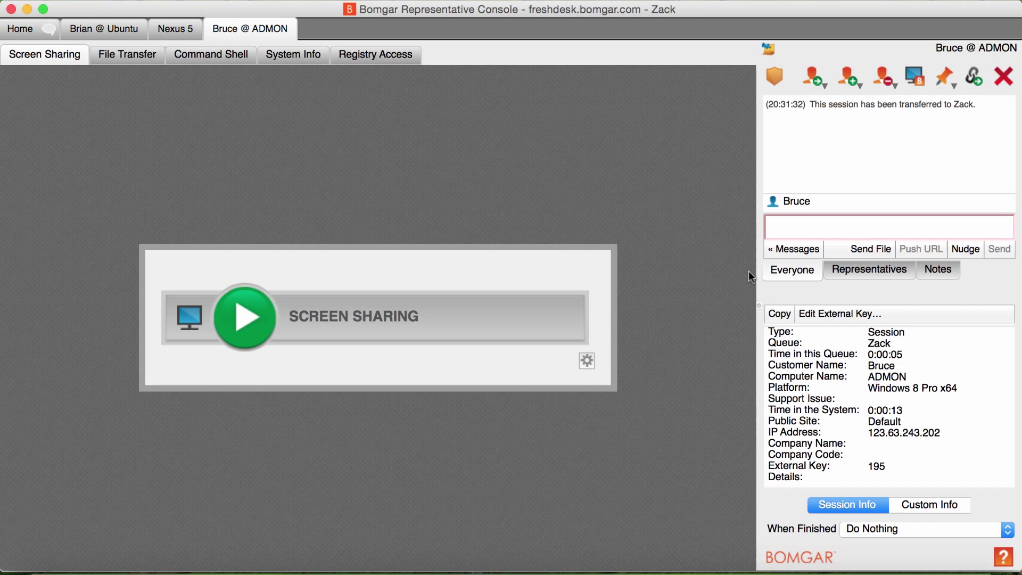
pyautogui.click(771, 248)
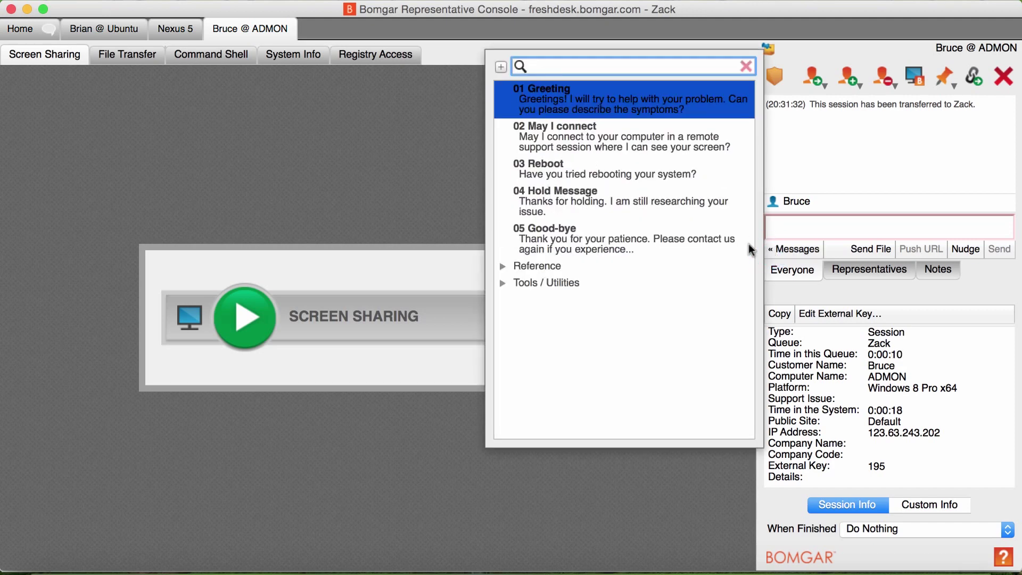
pyautogui.click(674, 141)
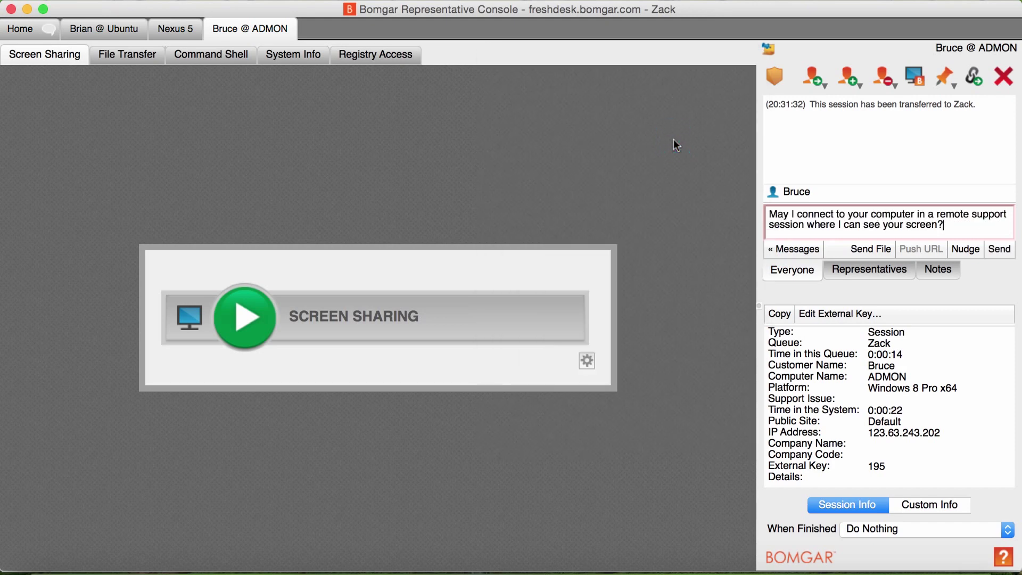
pyautogui.press('Return')
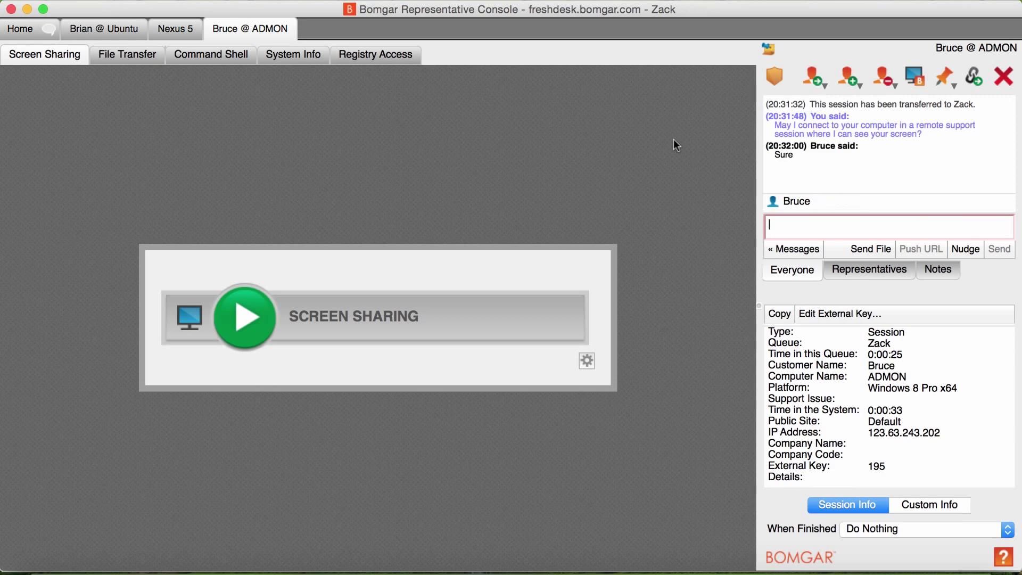
pyautogui.click(513, 313)
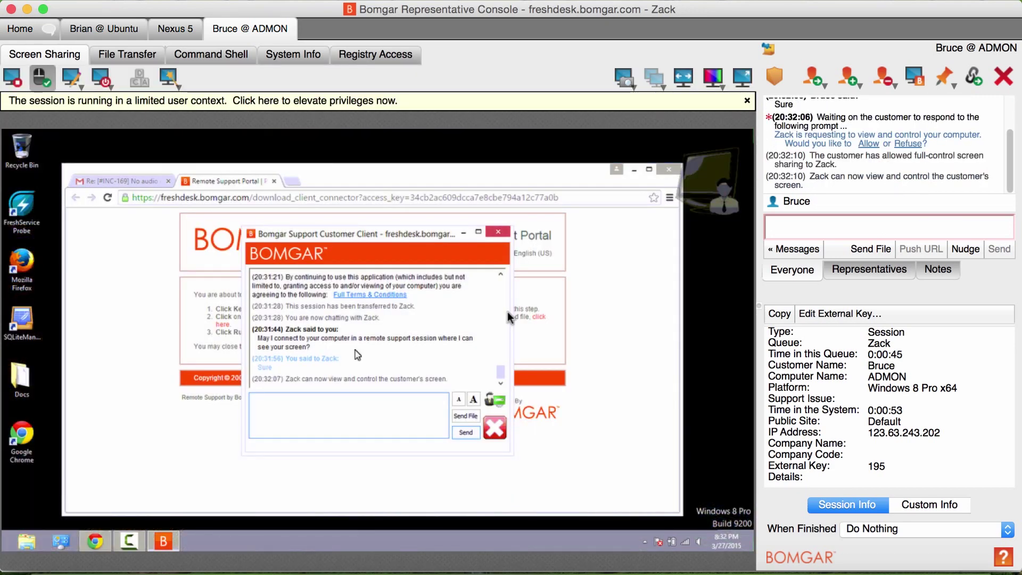
# - Elevate the session's rights and search 'audio playback' on the remote Start screen
pyautogui.click(508, 103)
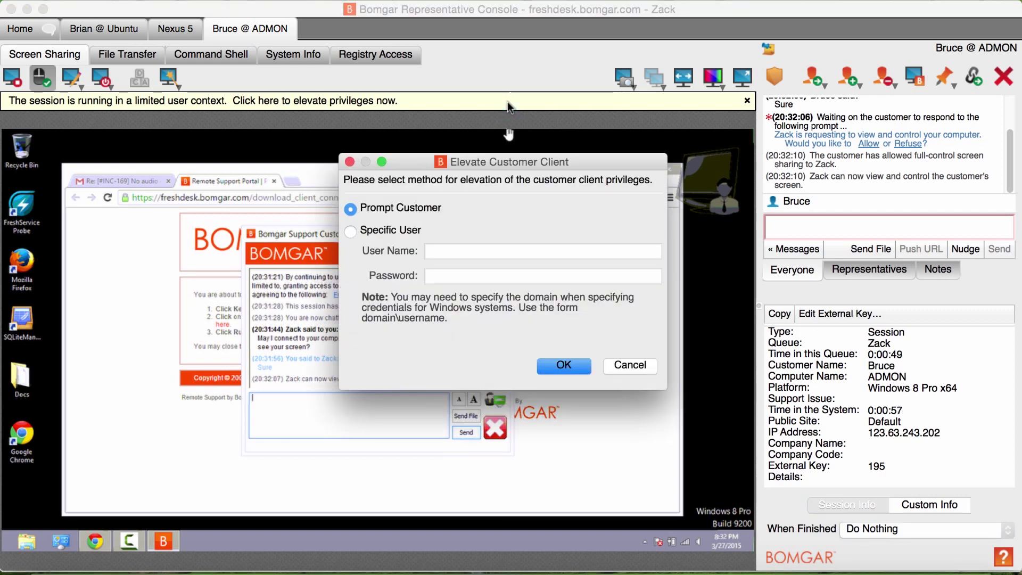
pyautogui.click(562, 365)
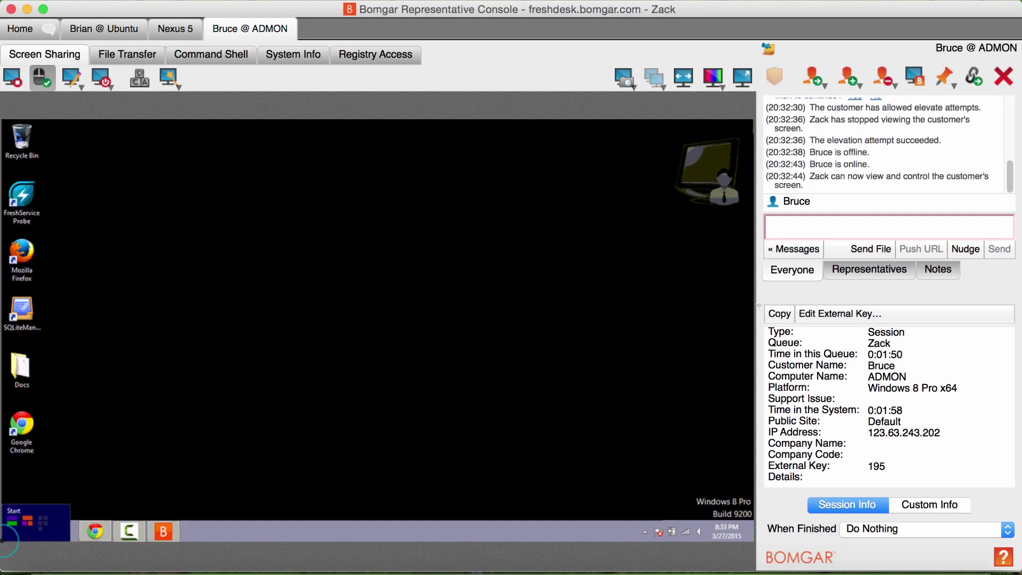
pyautogui.click(8, 533)
pyautogui.write('audio play')
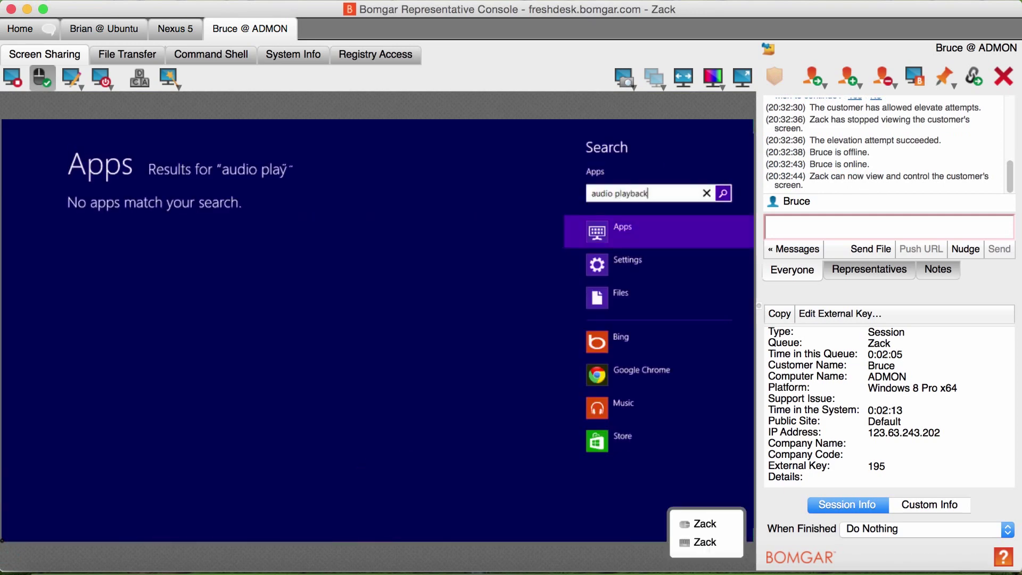
pyautogui.write('back')
pyautogui.click(618, 260)
# - Run the Playing Audio troubleshooter, which finds no problem, then open Bruce's command shell
pyautogui.click(211, 217)
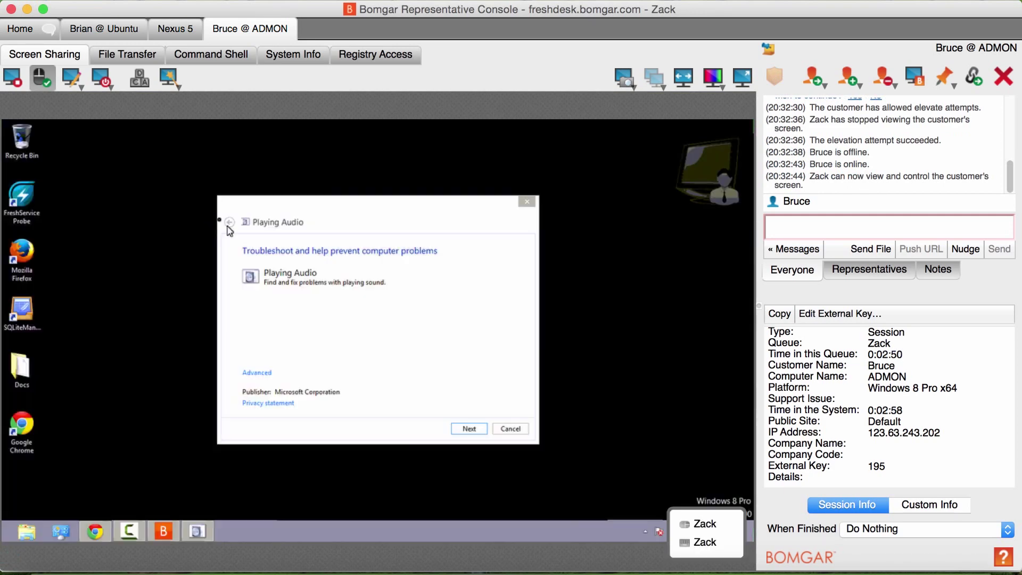
pyautogui.click(469, 429)
pyautogui.click(509, 429)
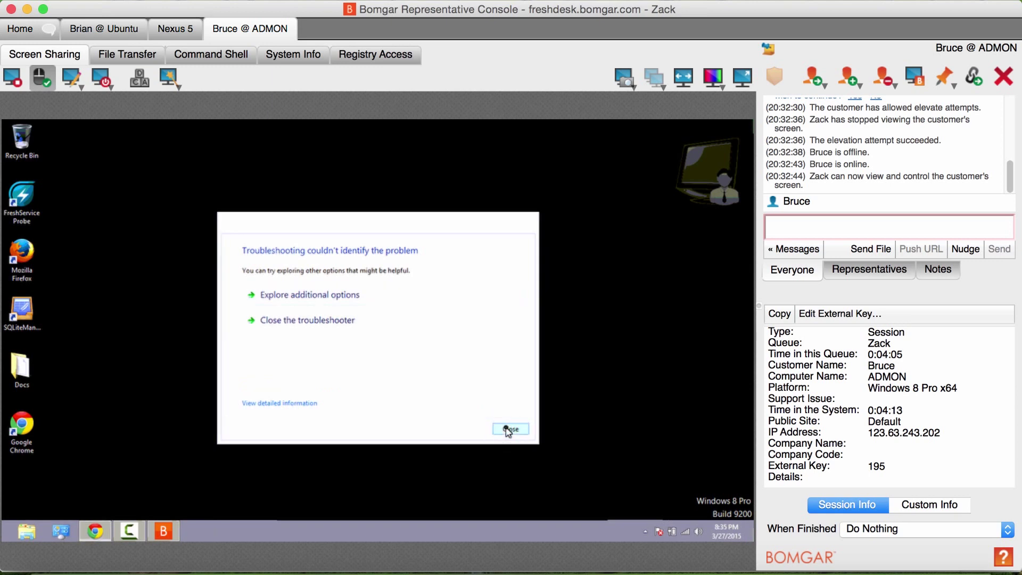
pyautogui.click(238, 57)
pyautogui.click(624, 78)
pyautogui.moveTo(649, 127)
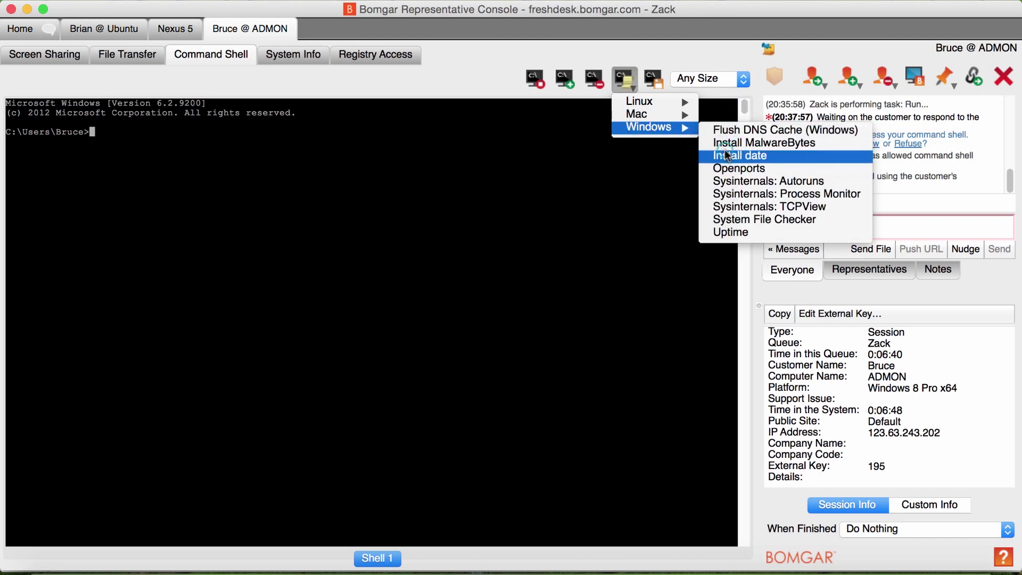
# - Run the Install date script and note that the problem started after Windows 8 was installed
pyautogui.click(725, 156)
pyautogui.click(647, 139)
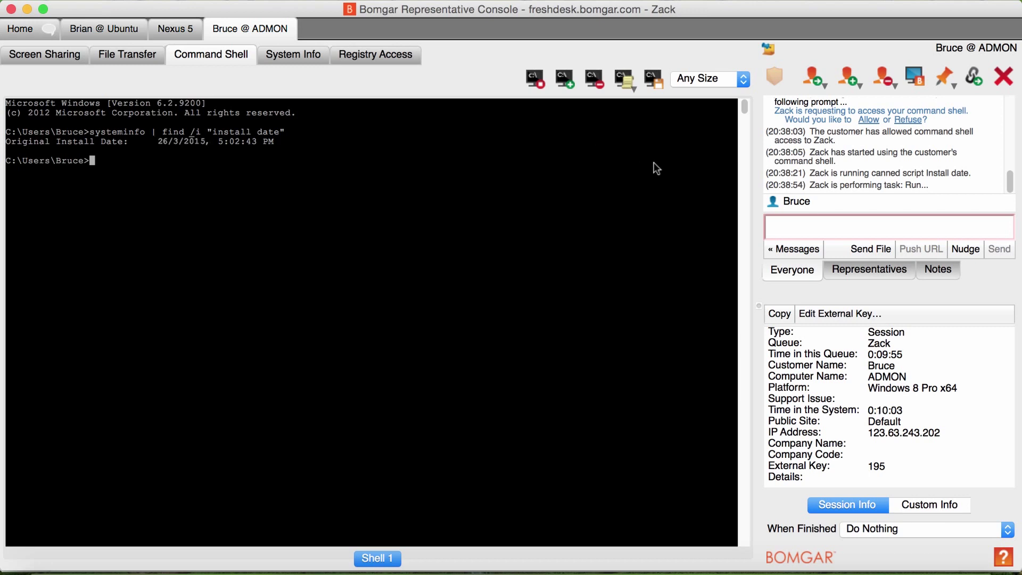
pyautogui.click(928, 271)
pyautogui.click(922, 228)
pyautogui.write('Problem started right afte')
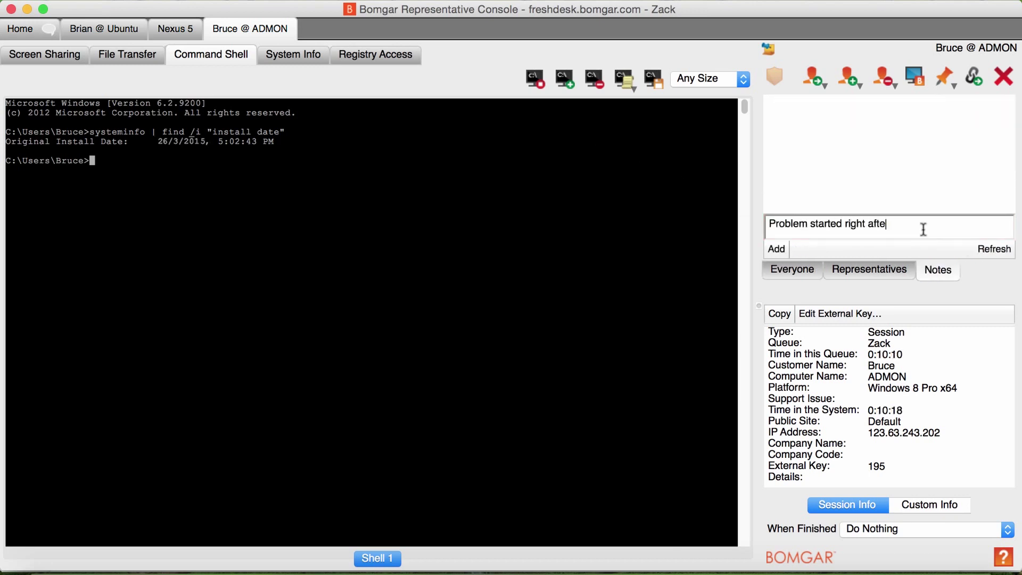
pyautogui.write('r Windows 8 was installed')
pyautogui.click(768, 250)
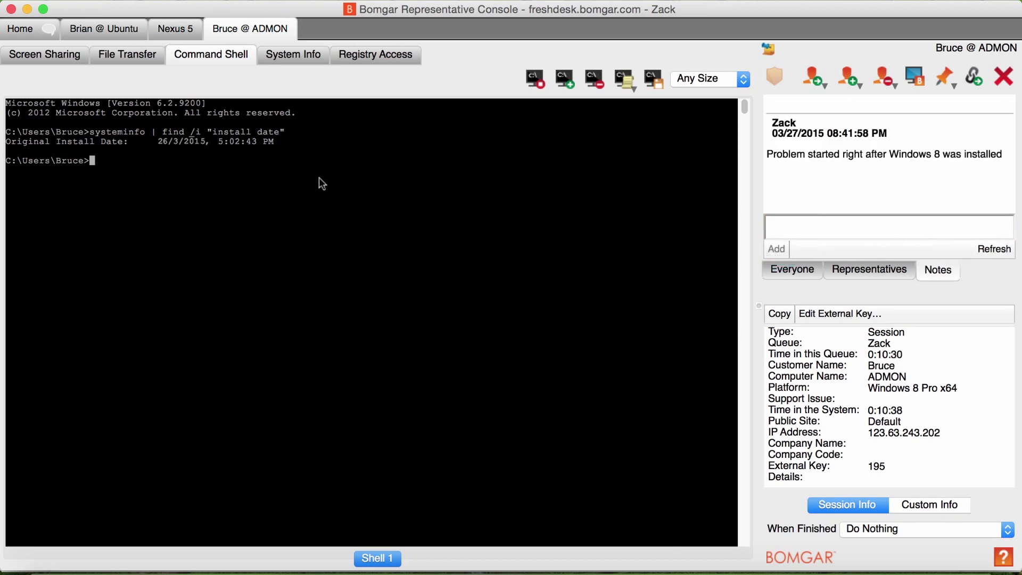
pyautogui.click(44, 53)
pyautogui.click(168, 77)
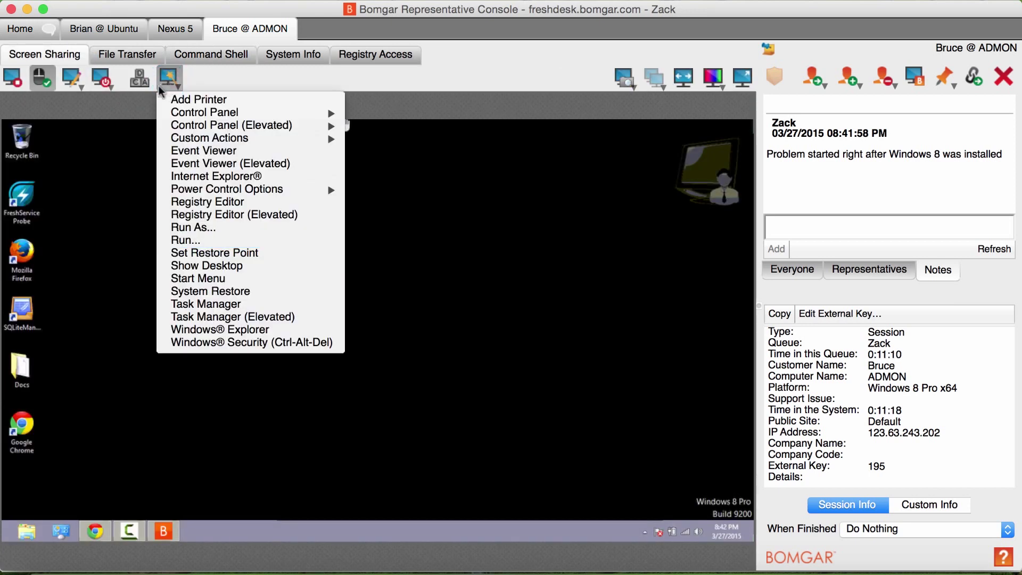
# - Launch devmgmt.msc remotely and open the High Definition Audio Device's driver properties
pyautogui.click(172, 238)
pyautogui.press('Return')
pyautogui.click(64, 352)
pyautogui.rightClick(112, 363)
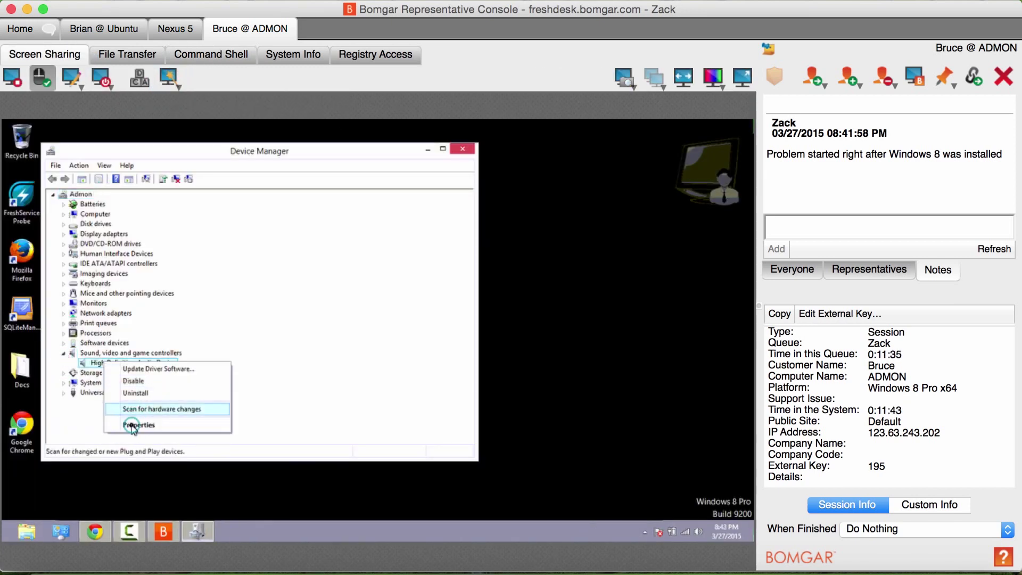
pyautogui.click(137, 424)
pyautogui.click(195, 201)
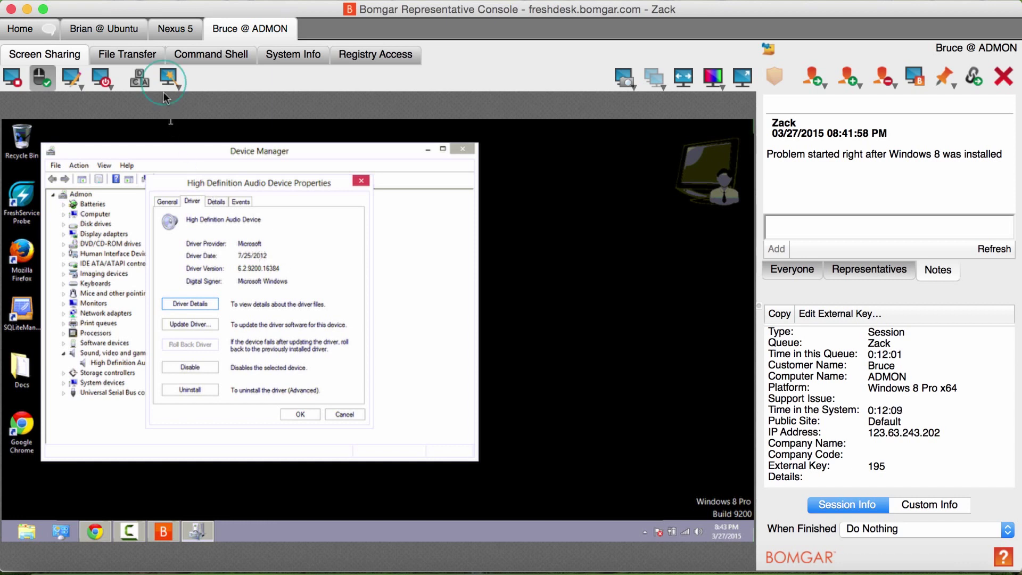
# - Set a restore point on the remote laptop, then uninstall the High Definition Audio Device
pyautogui.click(169, 77)
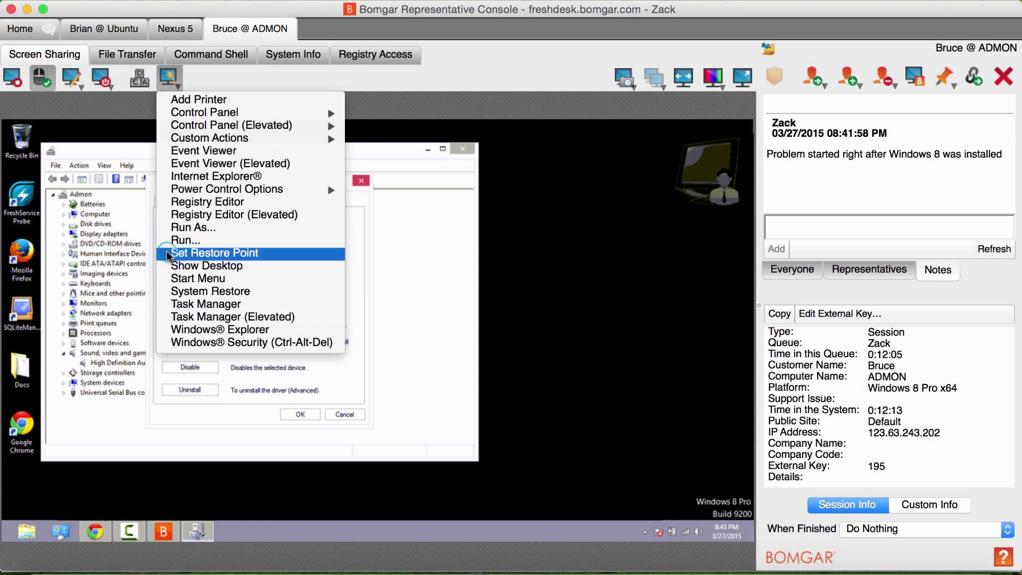
pyautogui.click(167, 252)
pyautogui.click(624, 102)
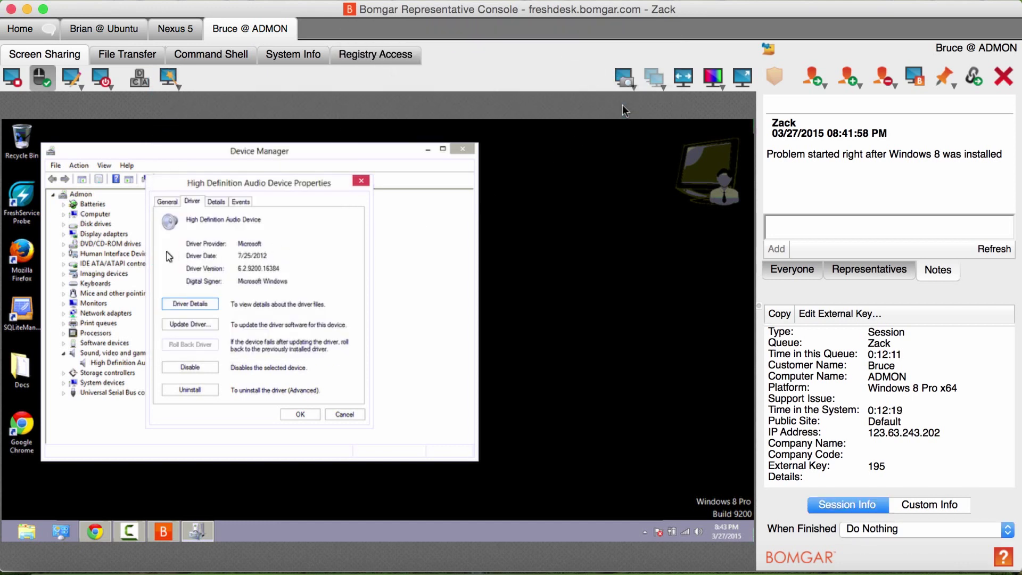
pyautogui.click(200, 389)
pyautogui.click(389, 365)
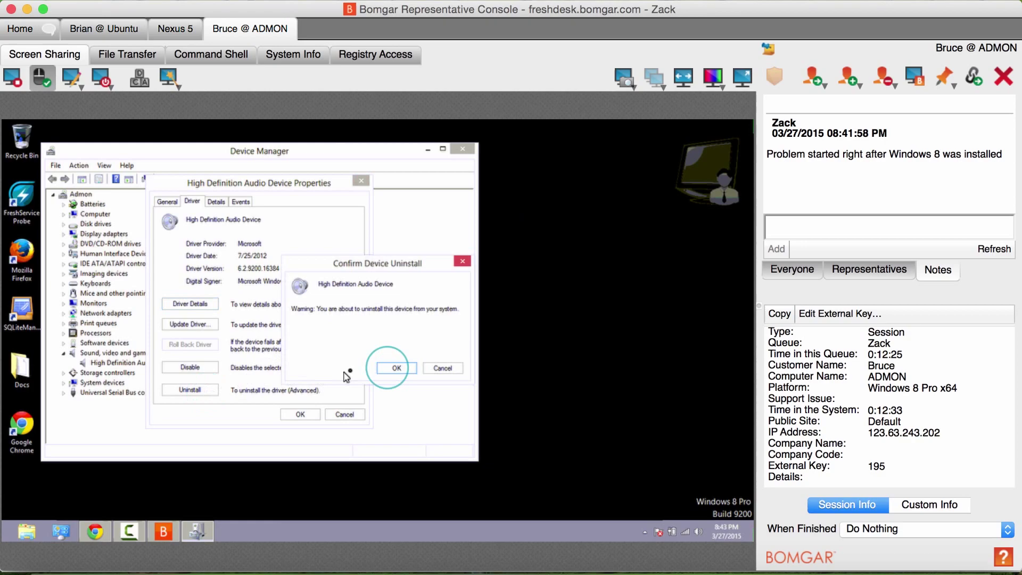
pyautogui.click(102, 80)
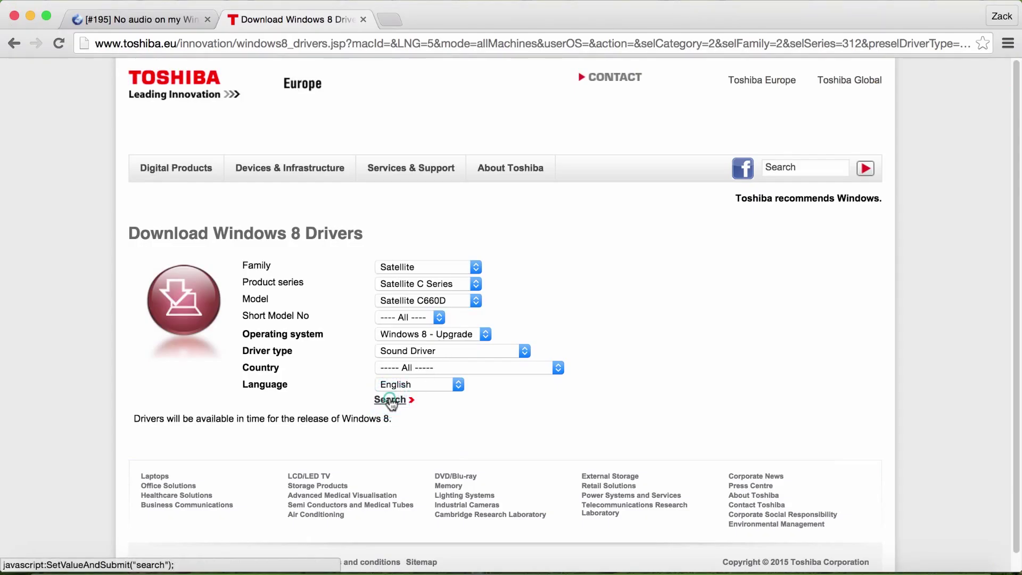
# - Find the Windows 8 Realtek sound driver on Toshiba's site and save the zip to Drivers
pyautogui.click(391, 402)
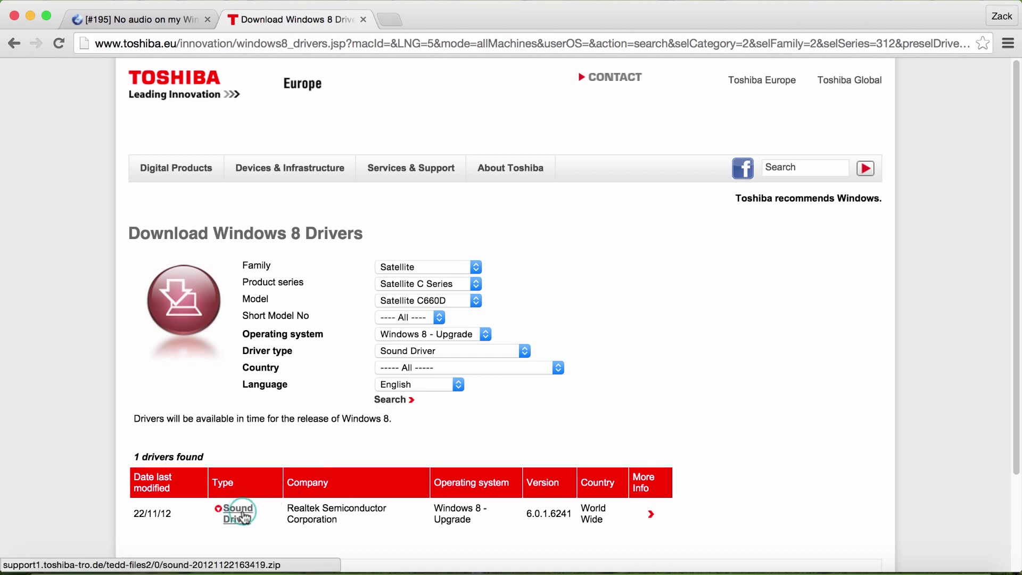
pyautogui.click(242, 517)
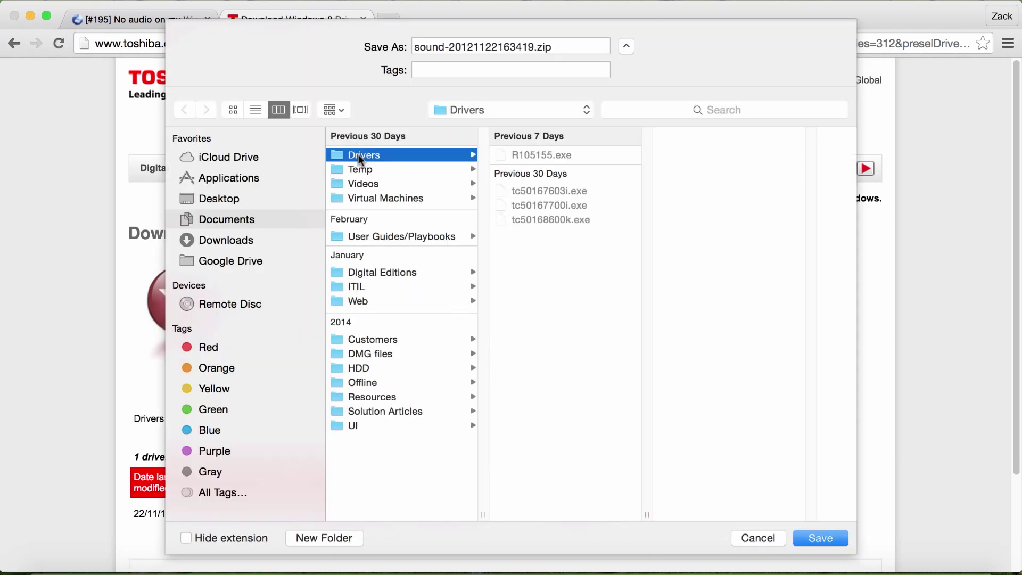
pyautogui.click(835, 535)
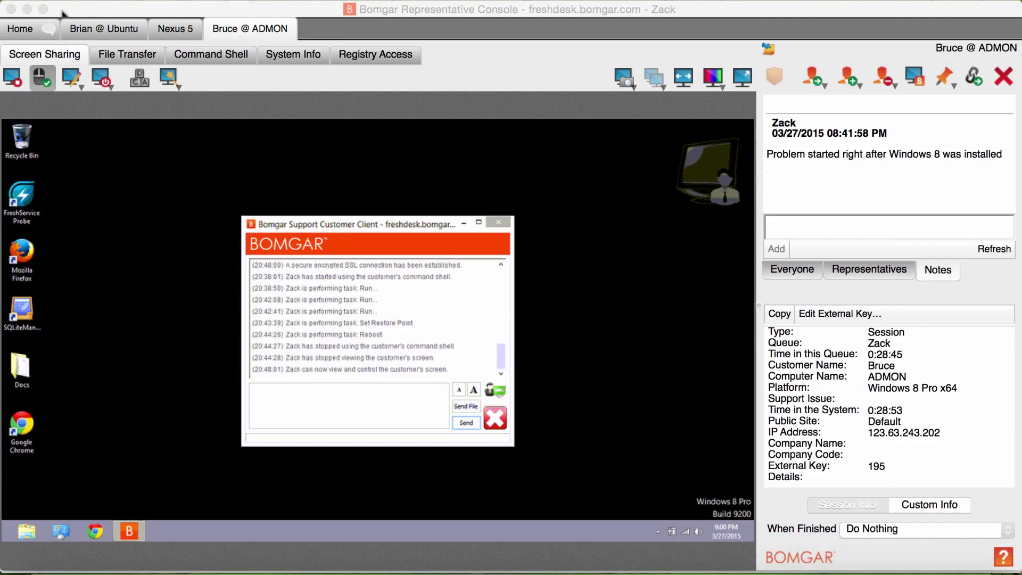
pyautogui.click(124, 55)
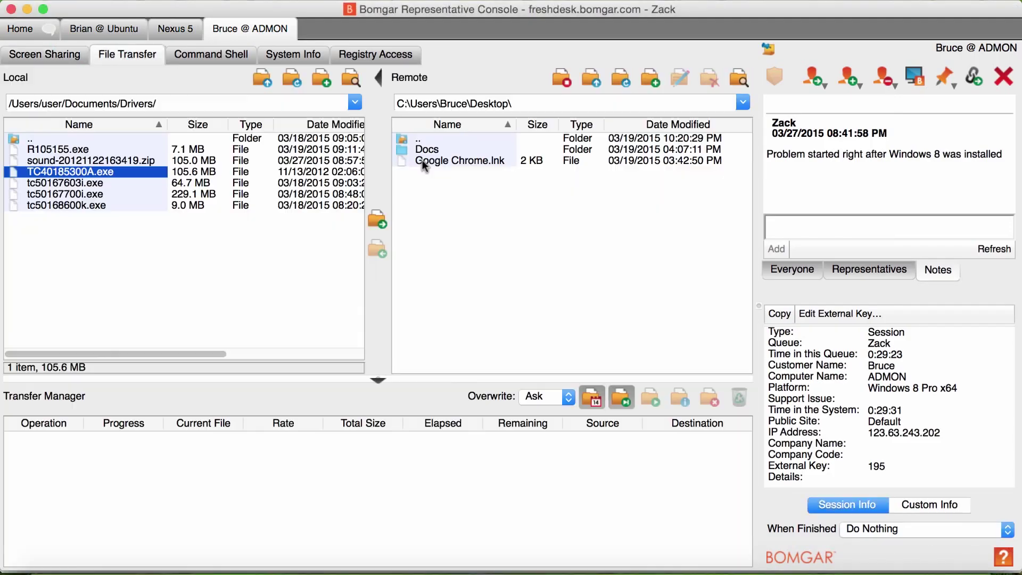
pyautogui.click(381, 218)
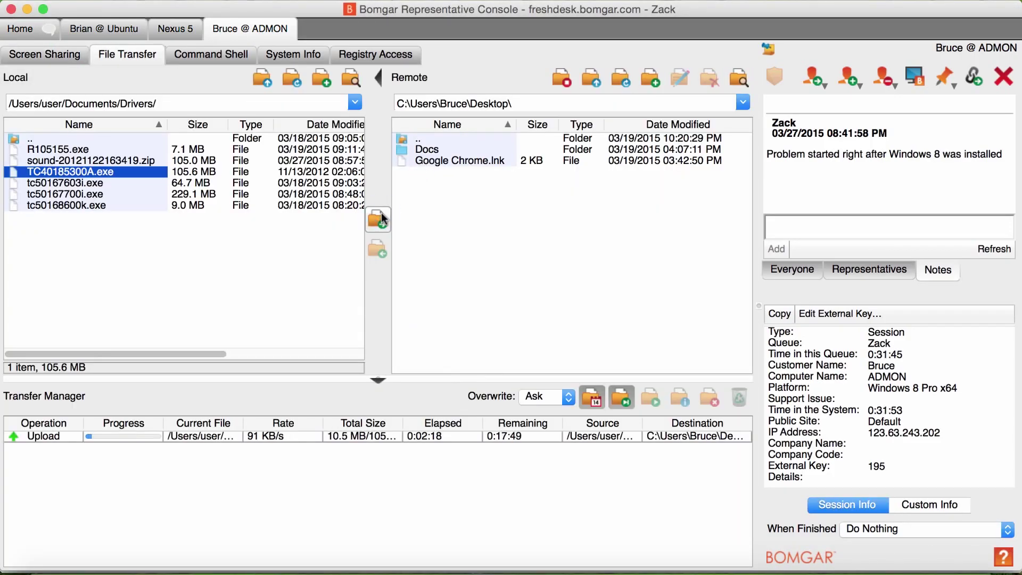
pyautogui.click(56, 54)
pyautogui.doubleClick(15, 492)
pyautogui.click(479, 371)
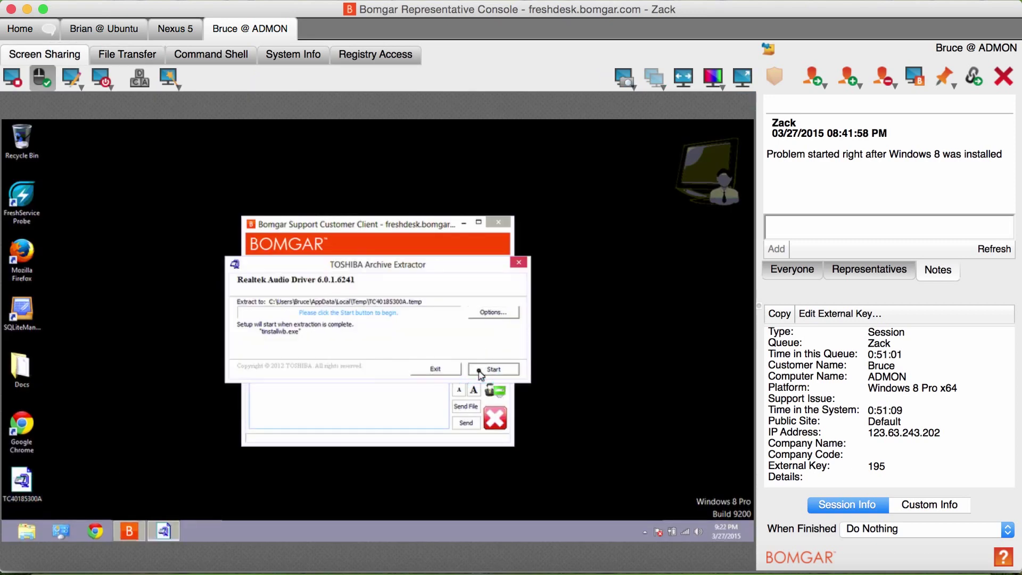
# - Ask Bruce in chat to check his audio, and pin a Jump Client on his laptop
pyautogui.click(775, 227)
pyautogui.write('Check ')
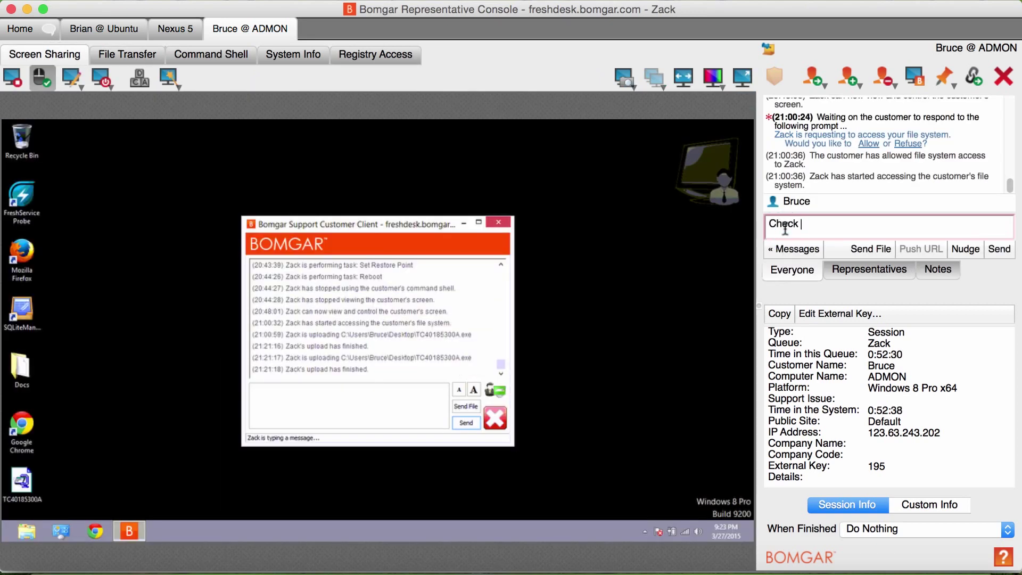
pyautogui.write("if it's working now")
pyautogui.press('Return')
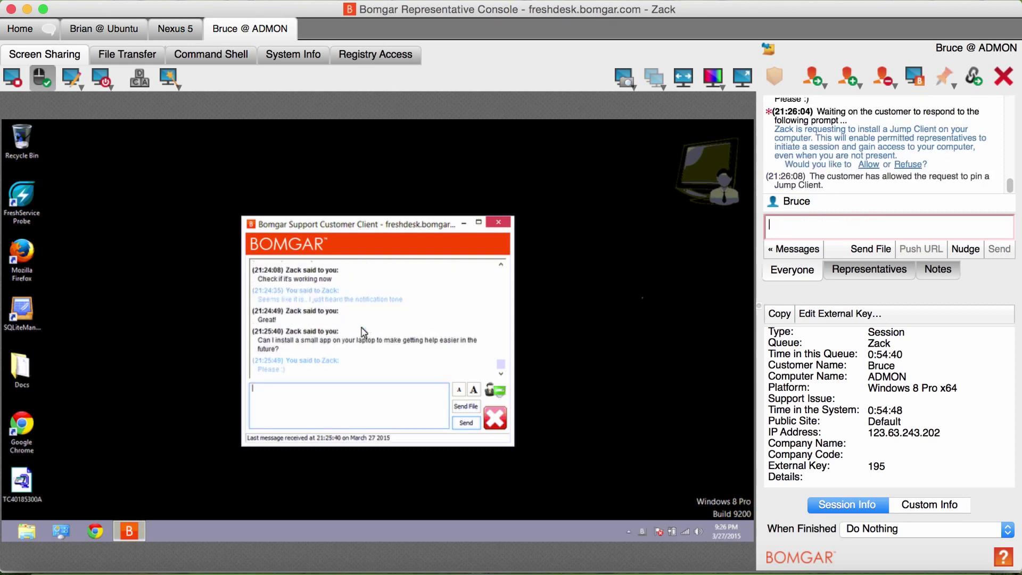
pyautogui.click(944, 77)
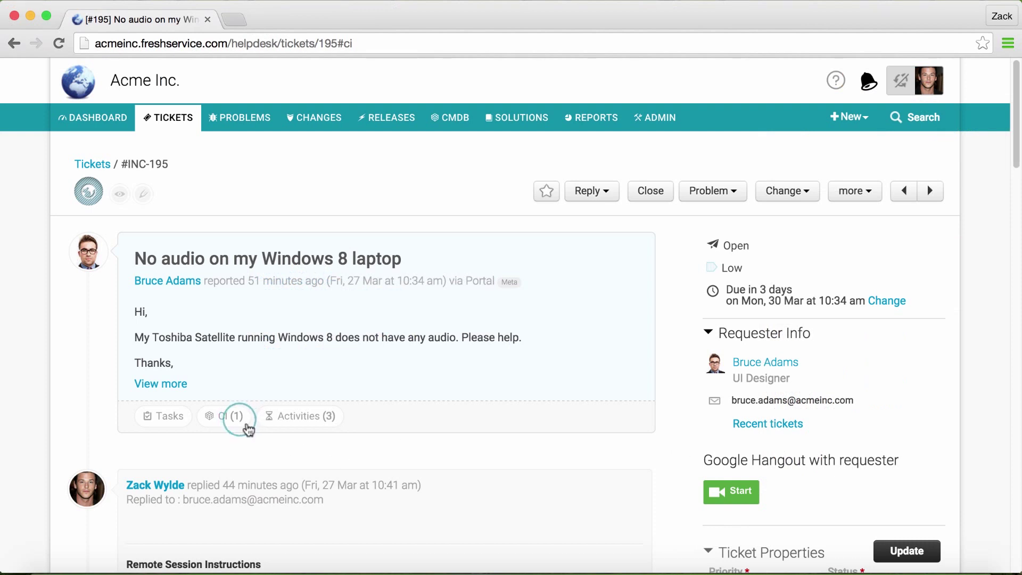
# - From INC-195's CI tab, open Bruce's Laptop and start a remote support session with it
pyautogui.click(240, 419)
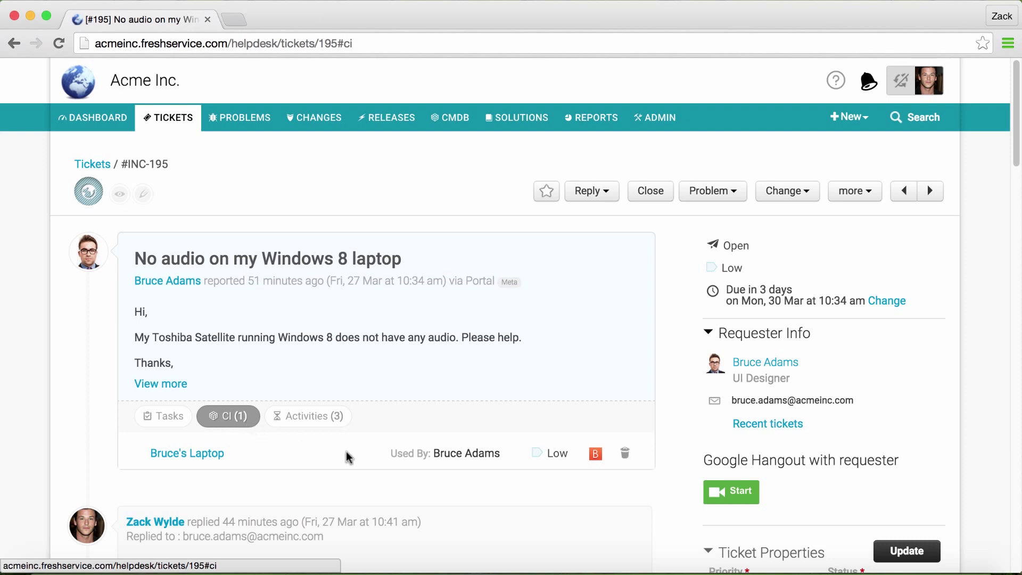
pyautogui.moveTo(596, 454)
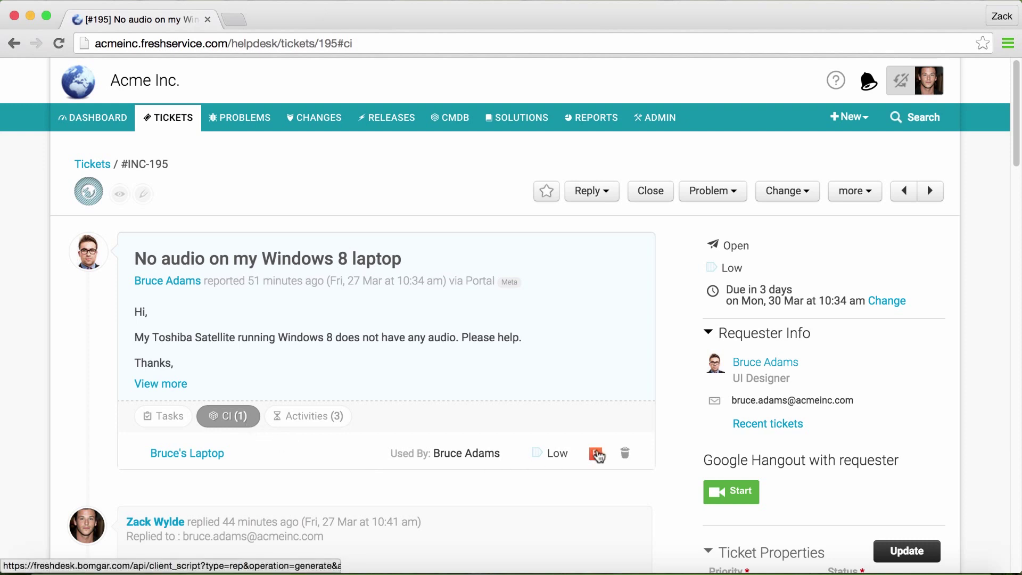
pyautogui.click(155, 457)
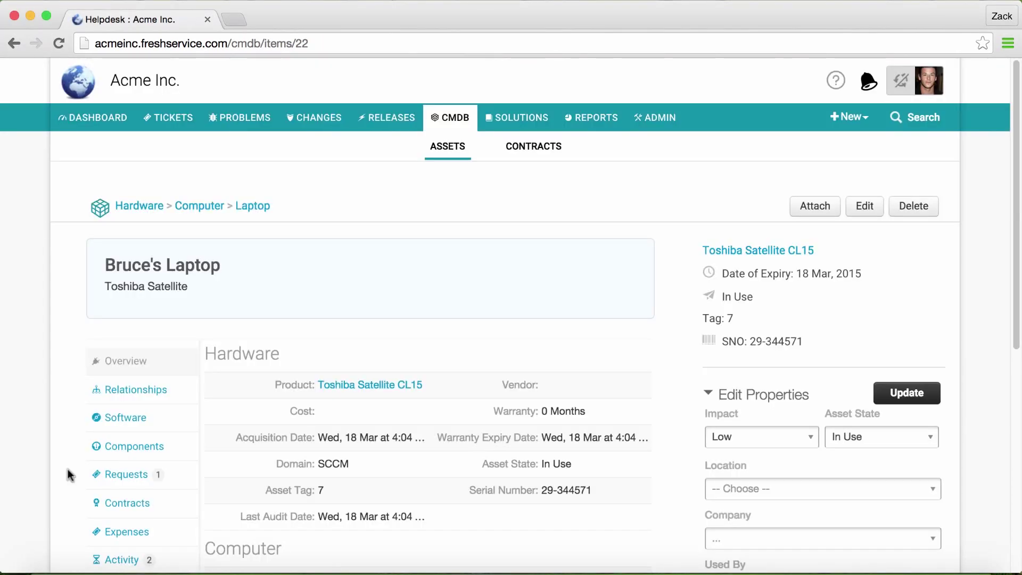
pyautogui.scroll(-3, 67, 475)
pyautogui.scroll(-3, 68, 474)
pyautogui.scroll(-1, 72, 475)
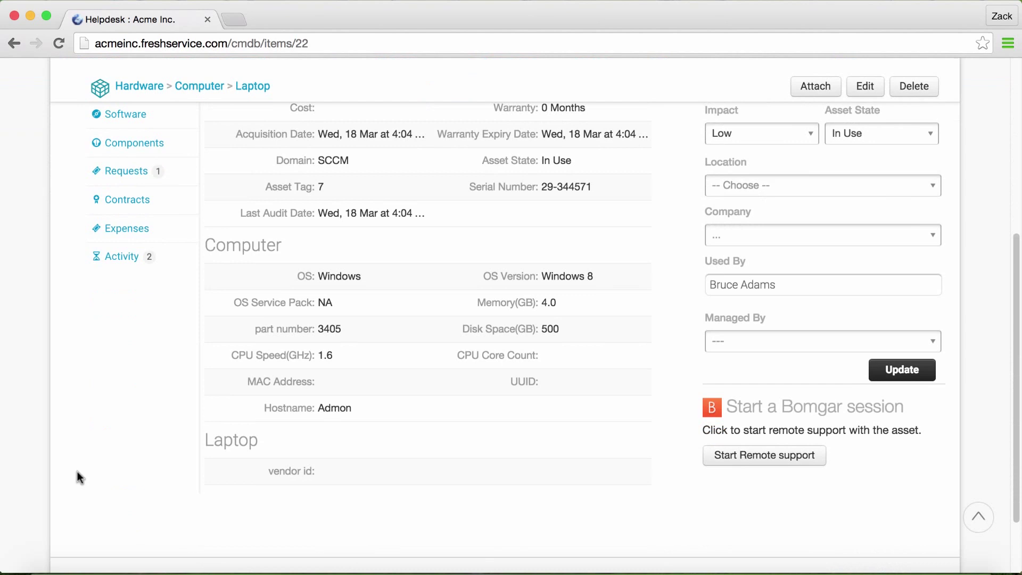
pyautogui.click(728, 457)
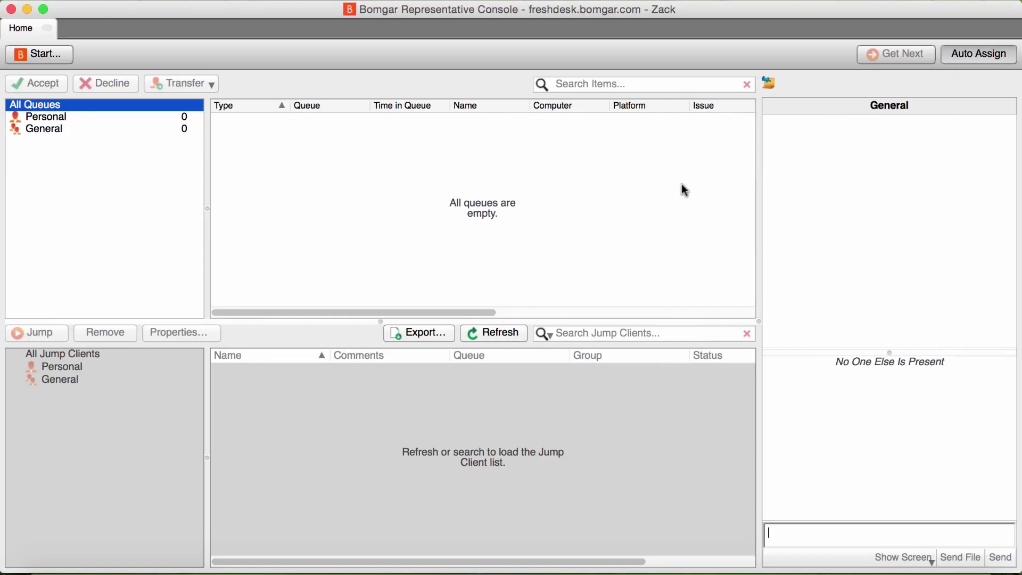
# - Refresh the Jump Clients list in the Bomgar Representative Console
pyautogui.click(490, 333)
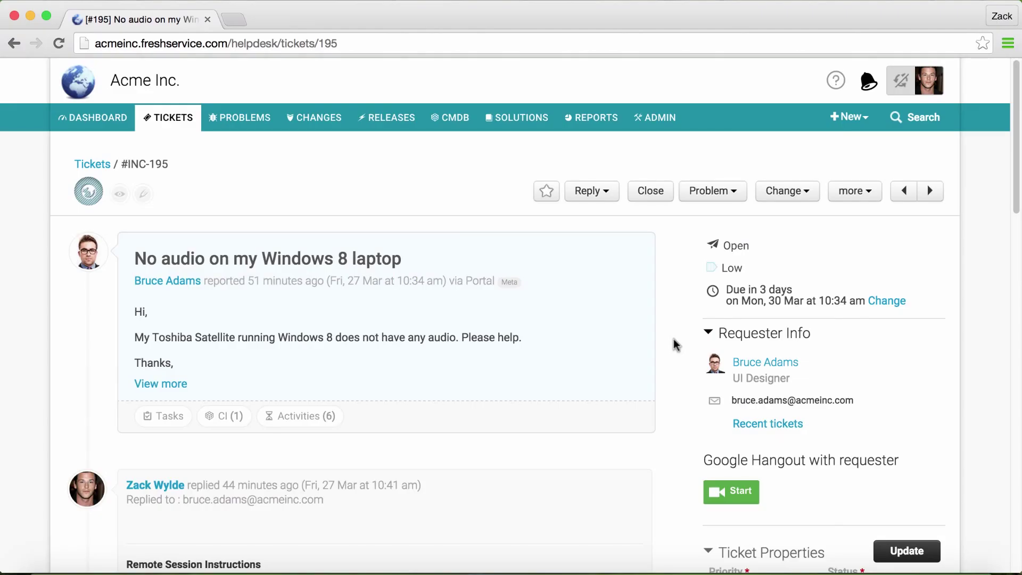
pyautogui.scroll(-4, 673, 344)
pyautogui.scroll(-3, 674, 343)
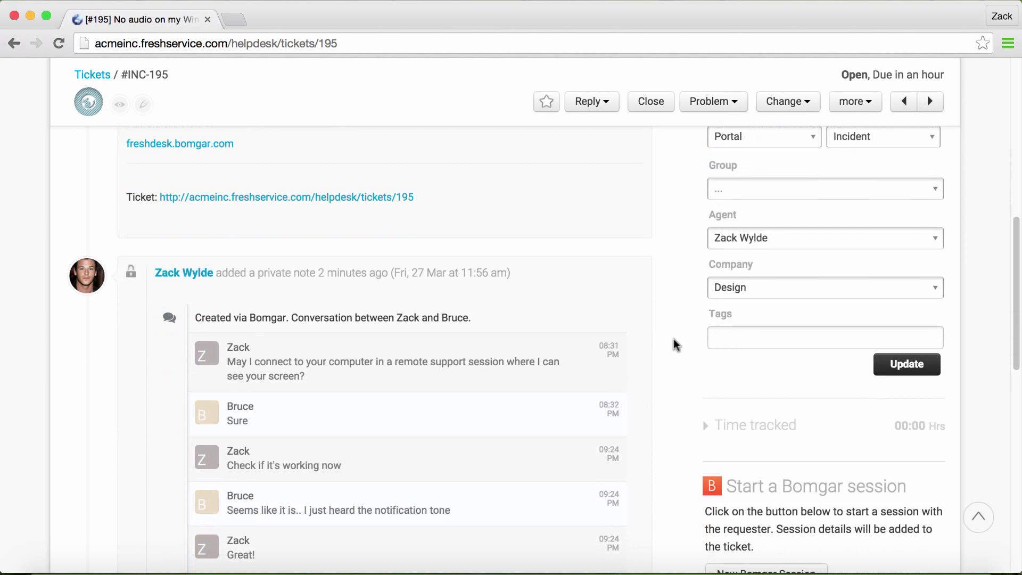
pyautogui.scroll(-1, 673, 343)
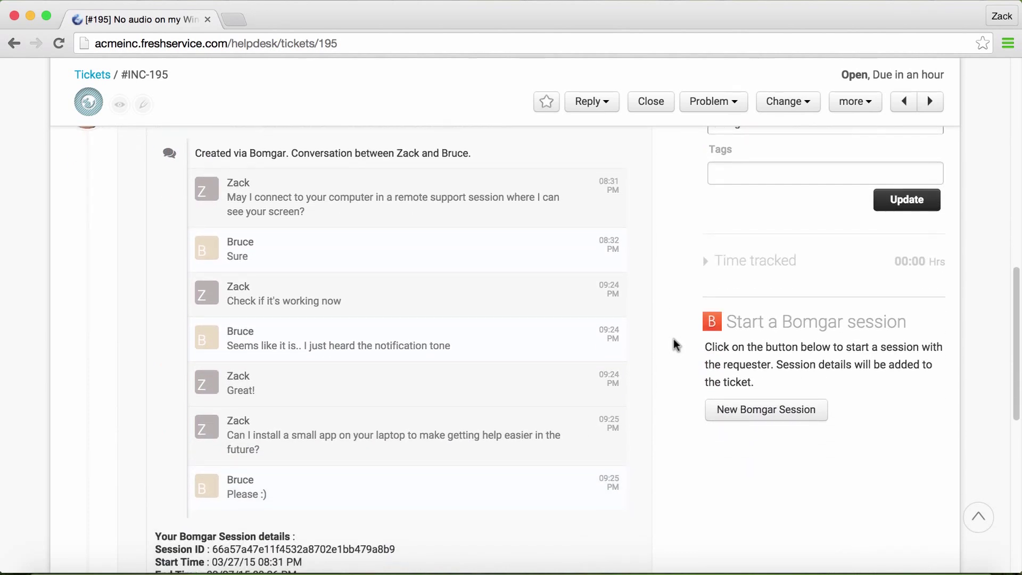
pyautogui.scroll(-1, 674, 343)
pyautogui.scroll(-1, 674, 344)
pyautogui.scroll(-1, 673, 344)
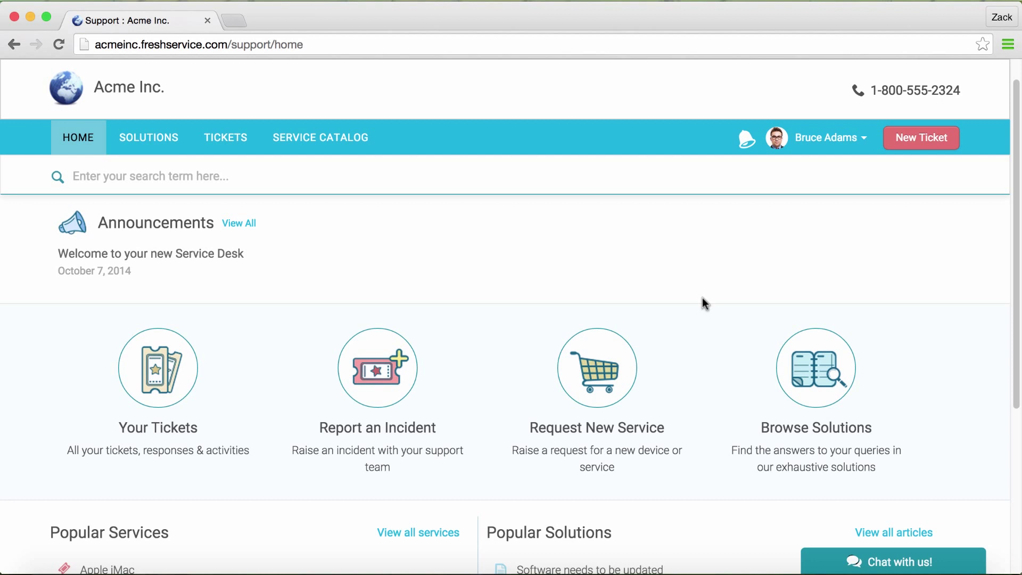
# - Send a support portal chat saying the first floor printer is not working
pyautogui.click(830, 565)
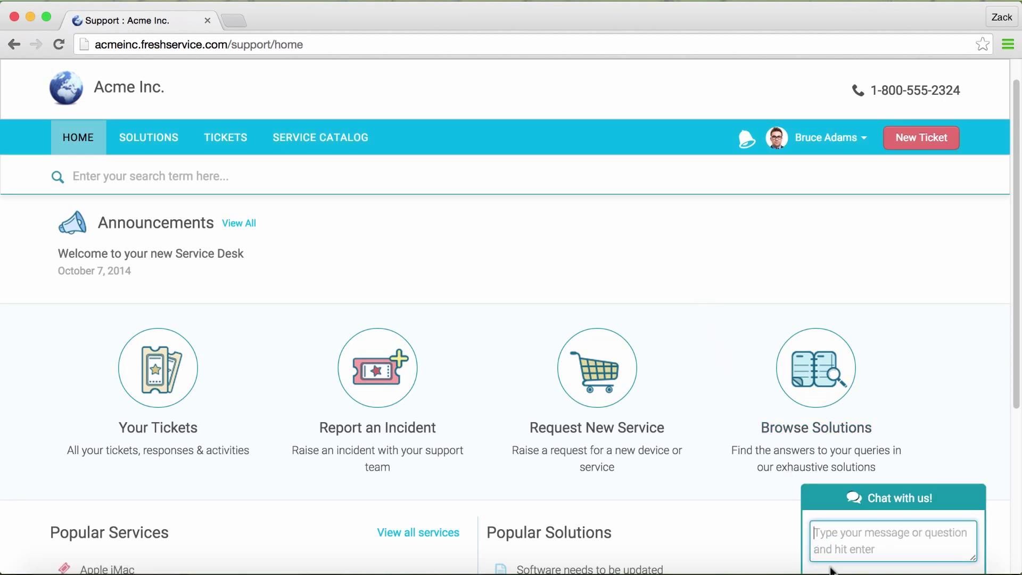
pyautogui.write('Hi, the first floor')
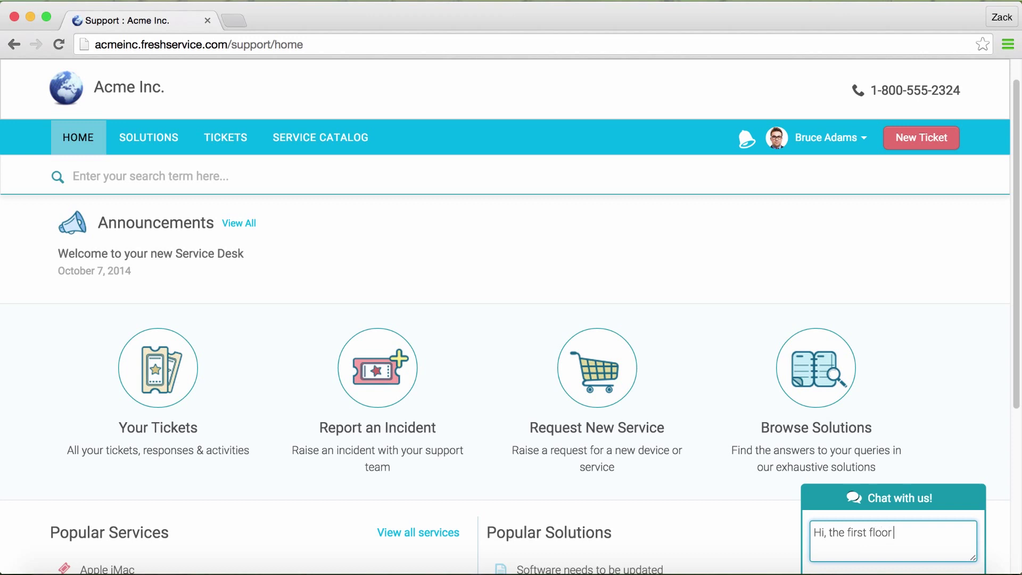
pyautogui.write(' printer is not working!')
pyautogui.press('Return')
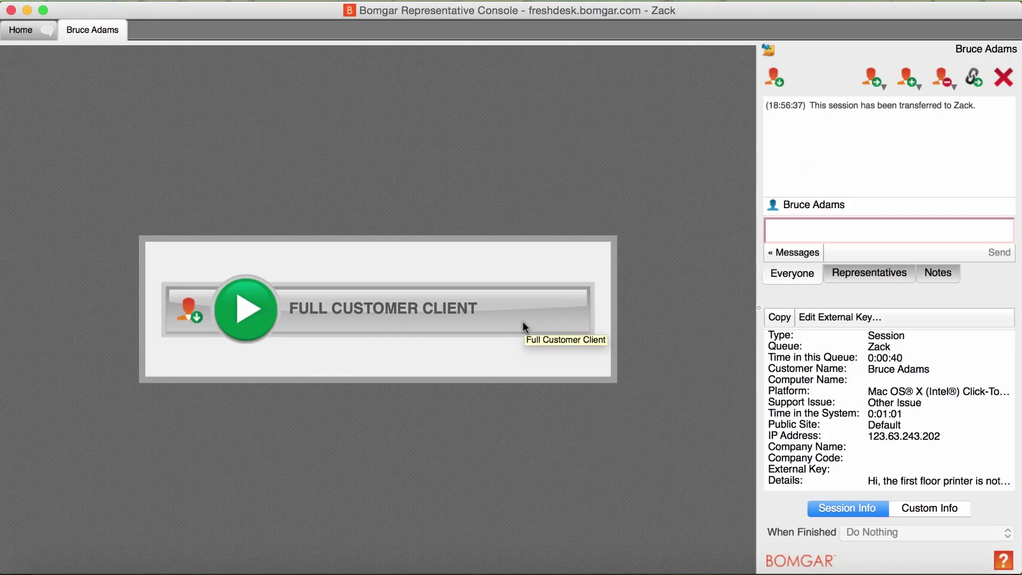
# - Request the full customer client, then view the Brian @ ubuntu and Nexus 5 sessions
pyautogui.click(524, 321)
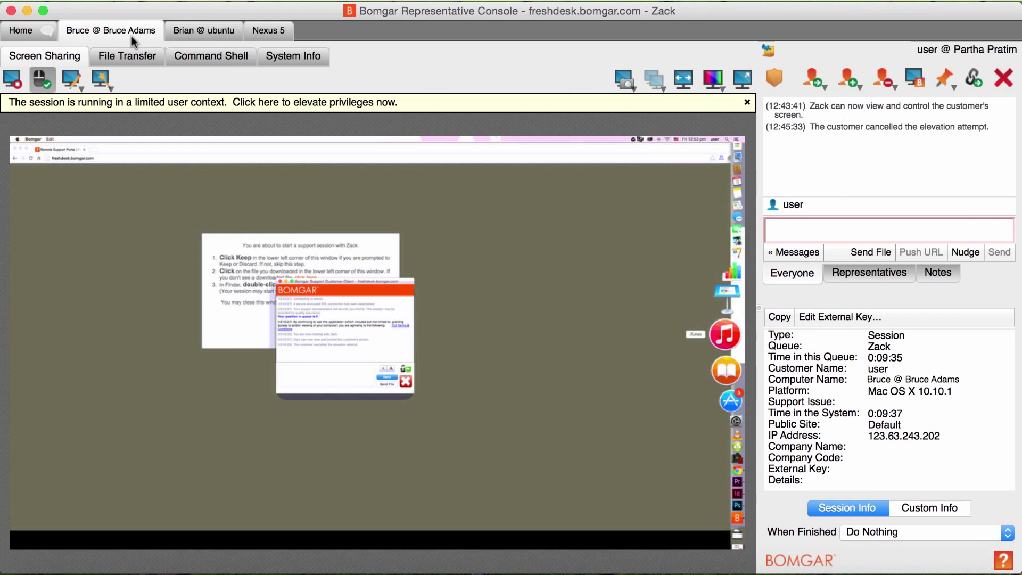
pyautogui.click(192, 33)
pyautogui.click(264, 34)
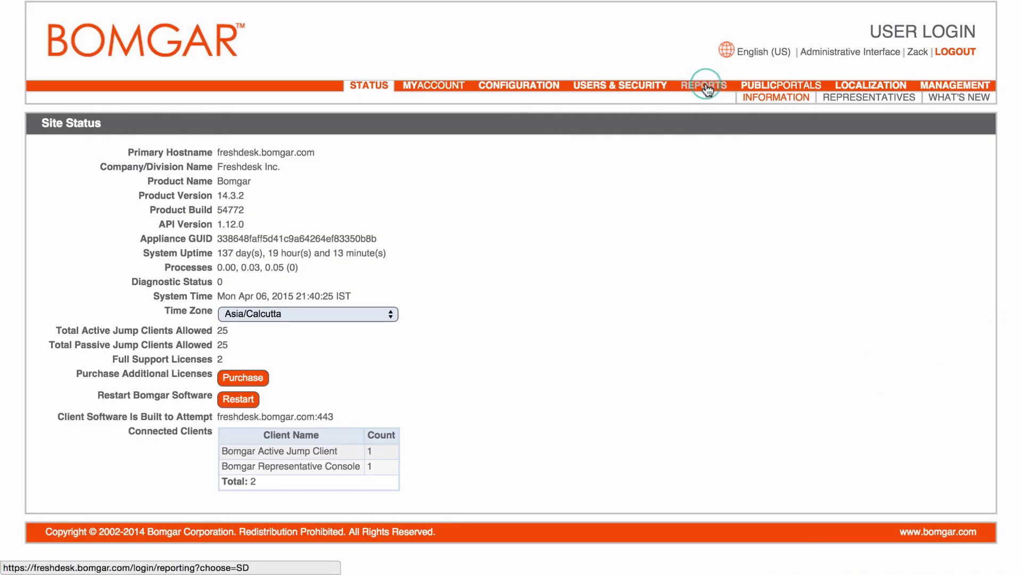
# - Generate the completed support sessions report and play the recording of session 7
pyautogui.click(699, 85)
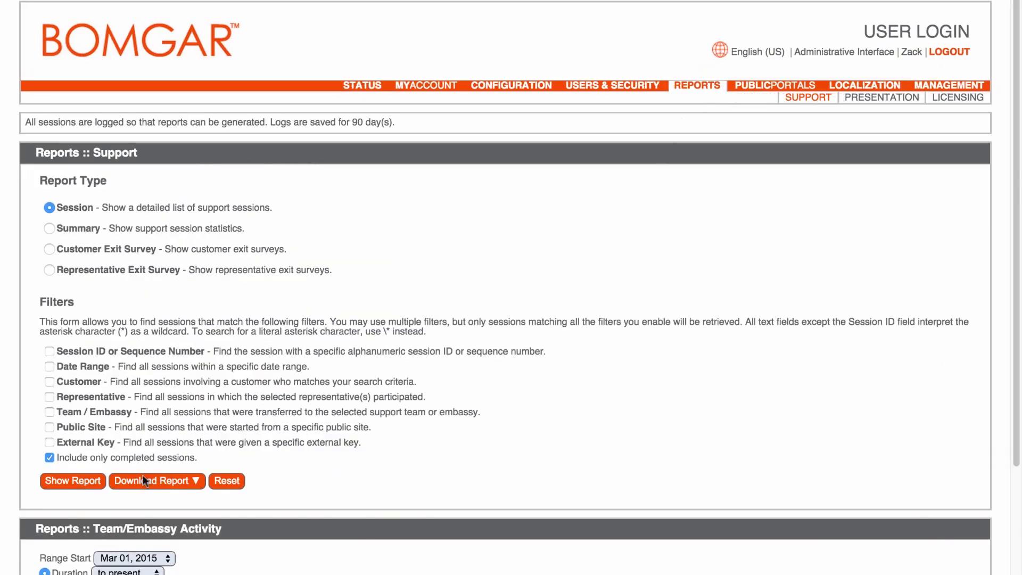
pyautogui.click(90, 481)
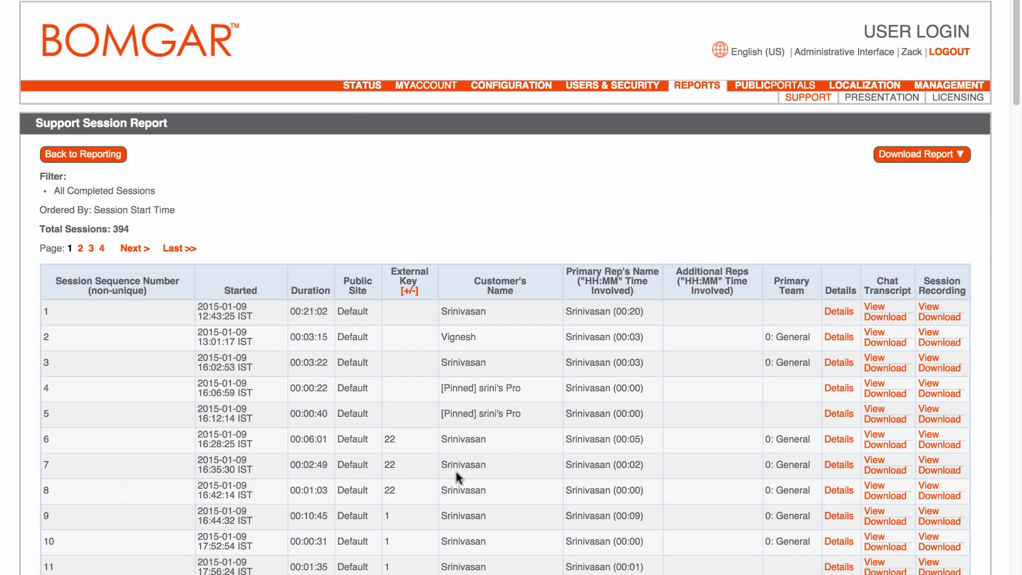
pyautogui.click(927, 460)
pyautogui.click(476, 295)
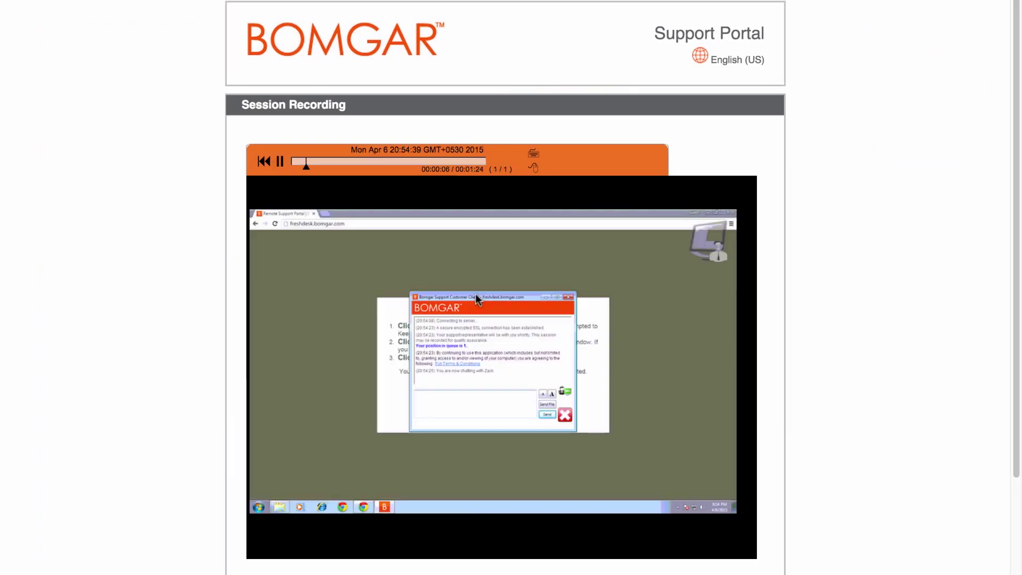